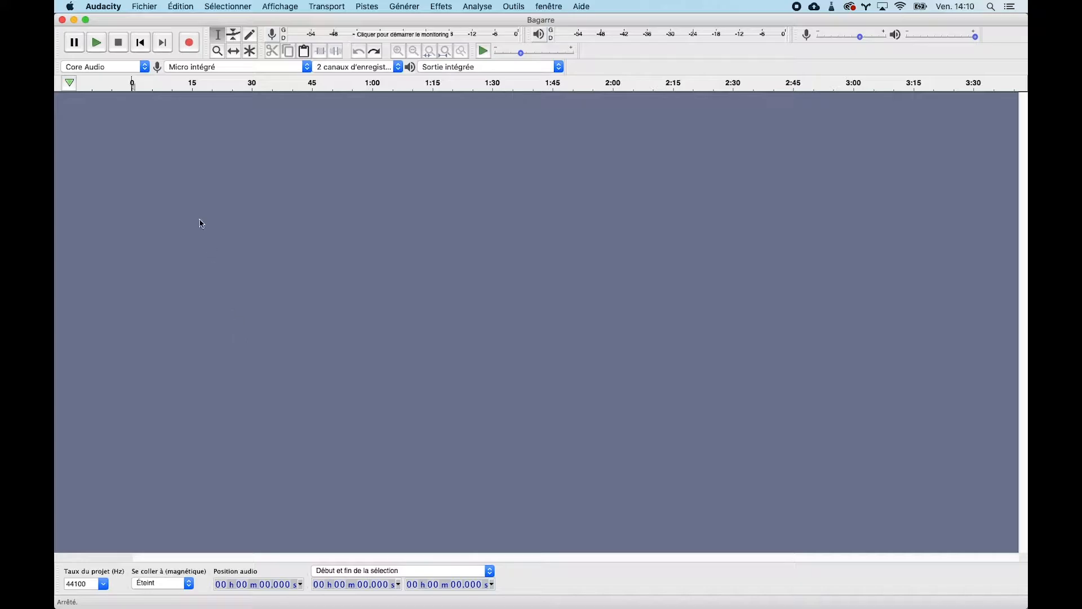
Import the five audio files Bagarre.mp3, Balayer.mp3, Chute.mp3, Horses to Water.mp3 and Nevada City.mp3 from the Projet folder
{"action": "left_click", "coordinate": [153, 5]}
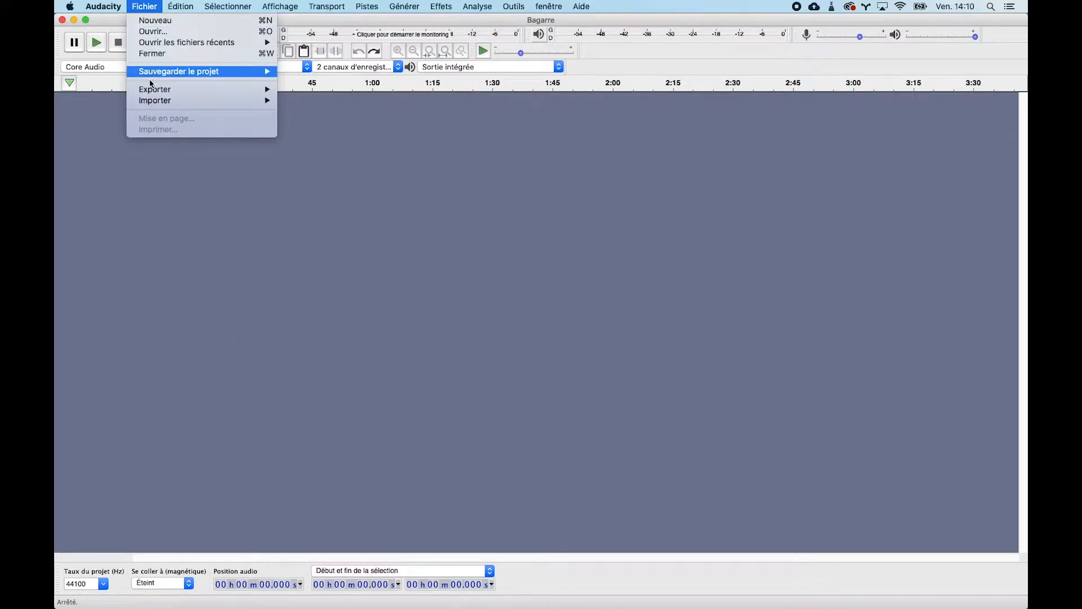
{"action": "mouse_move", "coordinate": [152, 104]}
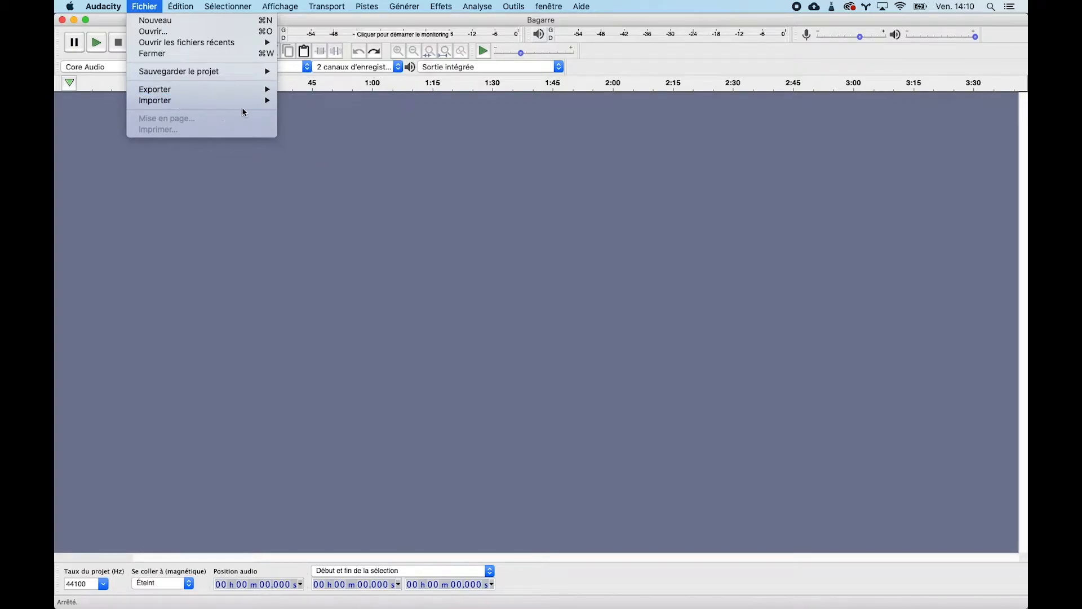
{"action": "left_click", "coordinate": [293, 104]}
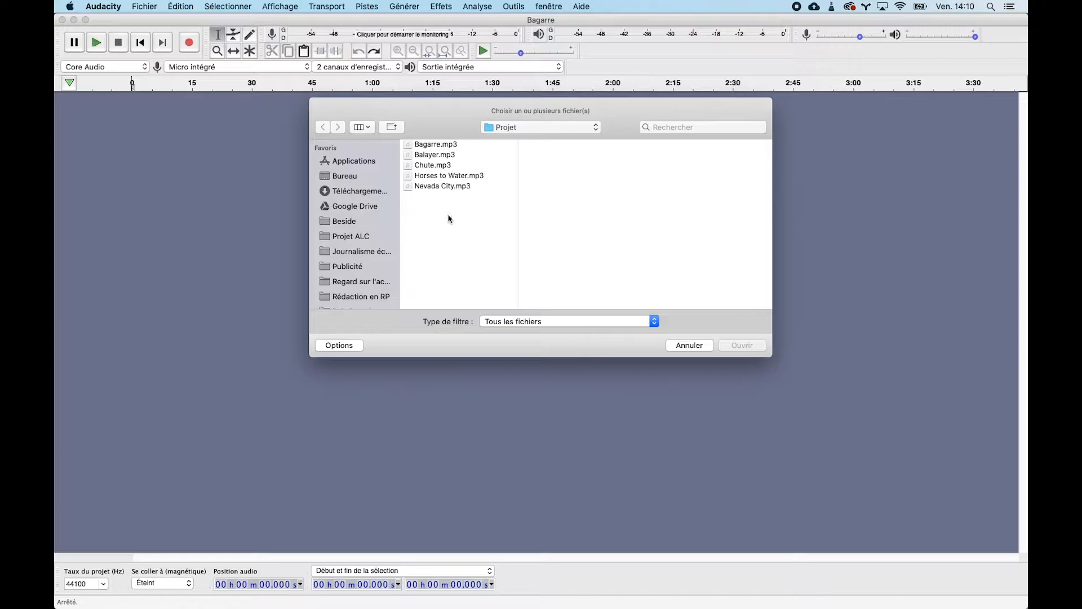
{"action": "left_click", "coordinate": [426, 189]}
{"action": "left_click", "coordinate": [425, 148], "text": "shift"}
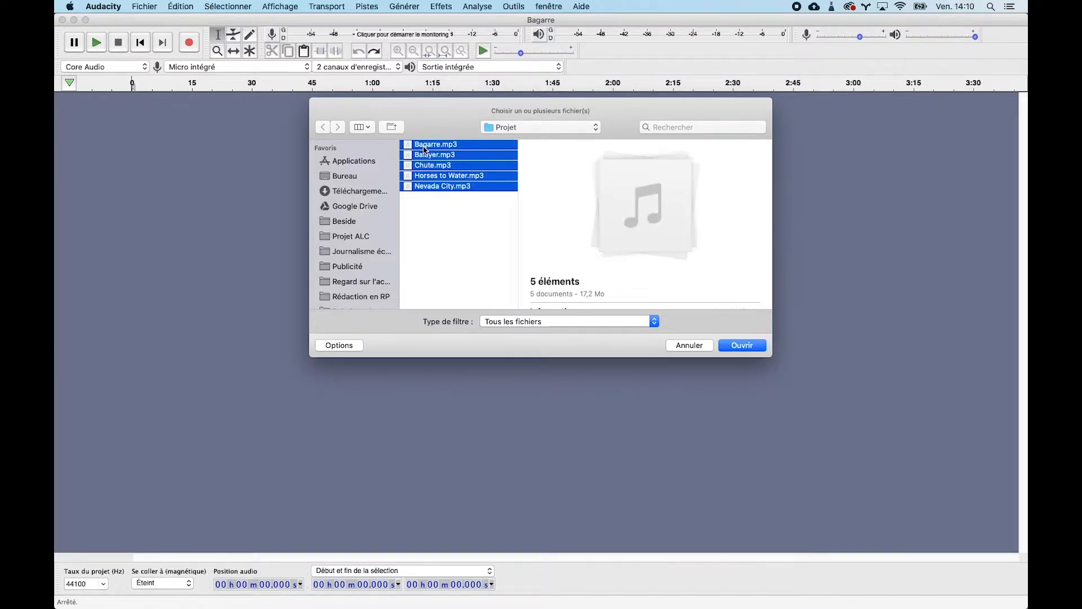
{"action": "left_click", "coordinate": [730, 346]}
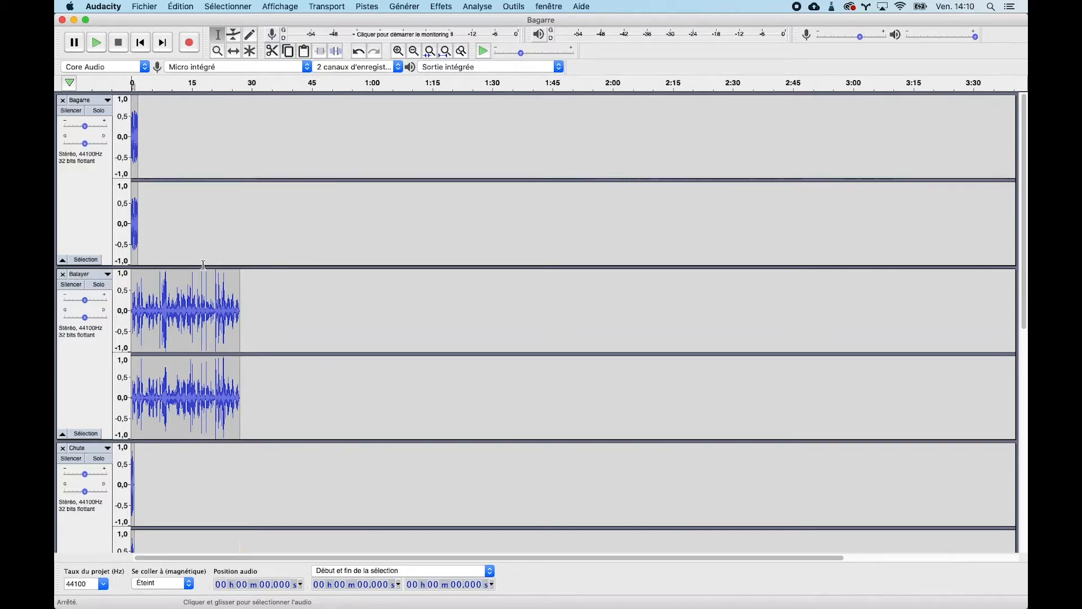
Reduce the height of all five tracks to about half so they fit together in the project window
{"action": "left_click_drag", "start_coordinate": [202, 265], "coordinate": [218, 169]}
{"action": "left_click_drag", "start_coordinate": [194, 342], "coordinate": [212, 255]}
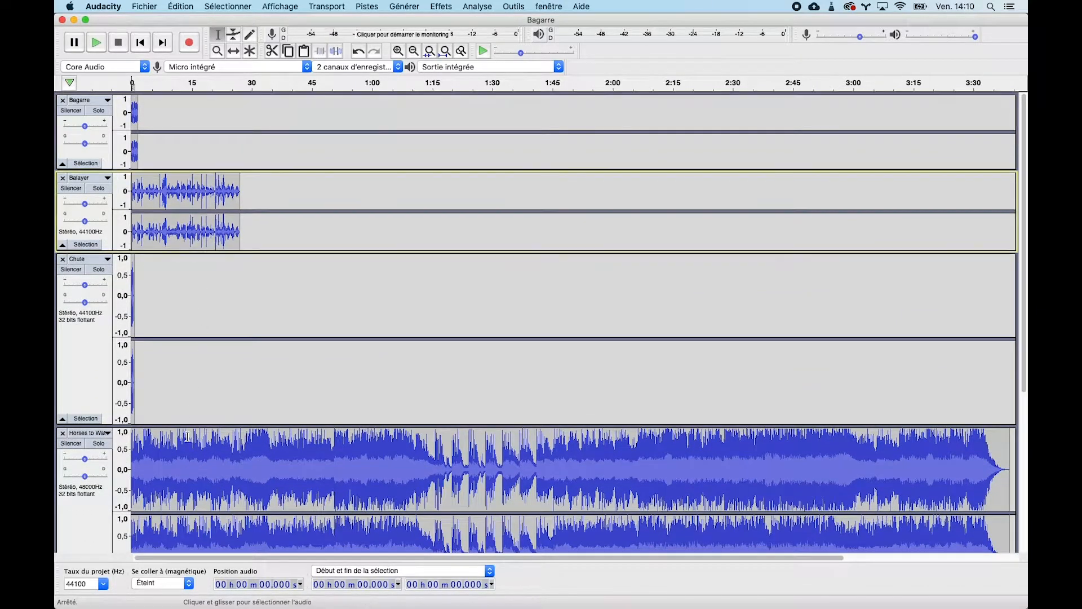
{"action": "left_click_drag", "start_coordinate": [186, 427], "coordinate": [205, 333]}
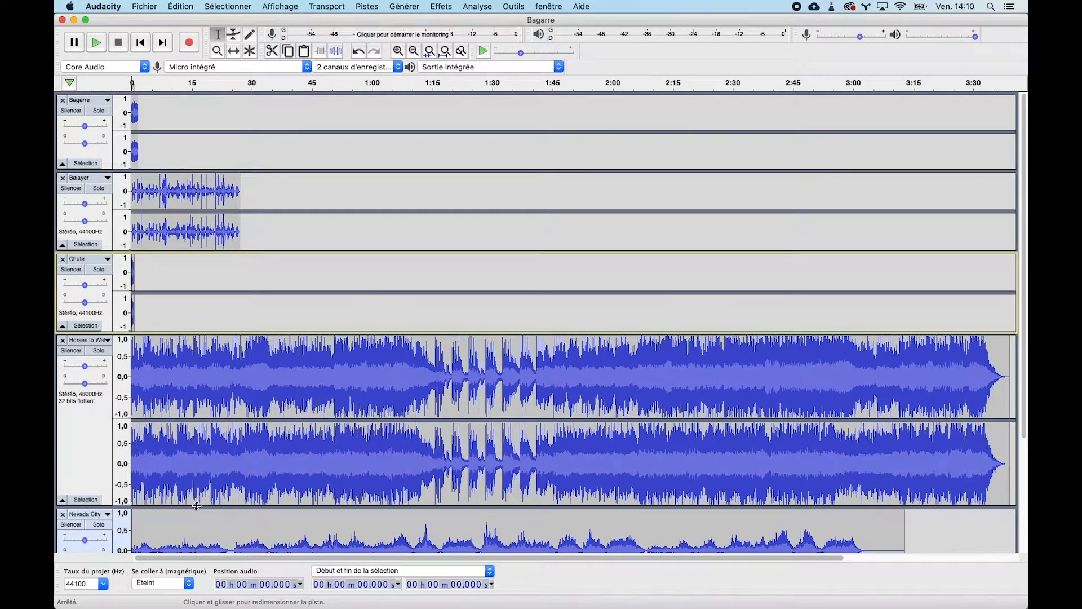
{"action": "left_click_drag", "start_coordinate": [197, 506], "coordinate": [212, 416]}
{"action": "scroll", "coordinate": [211, 483], "scroll_direction": "down", "scroll_amount": 3}
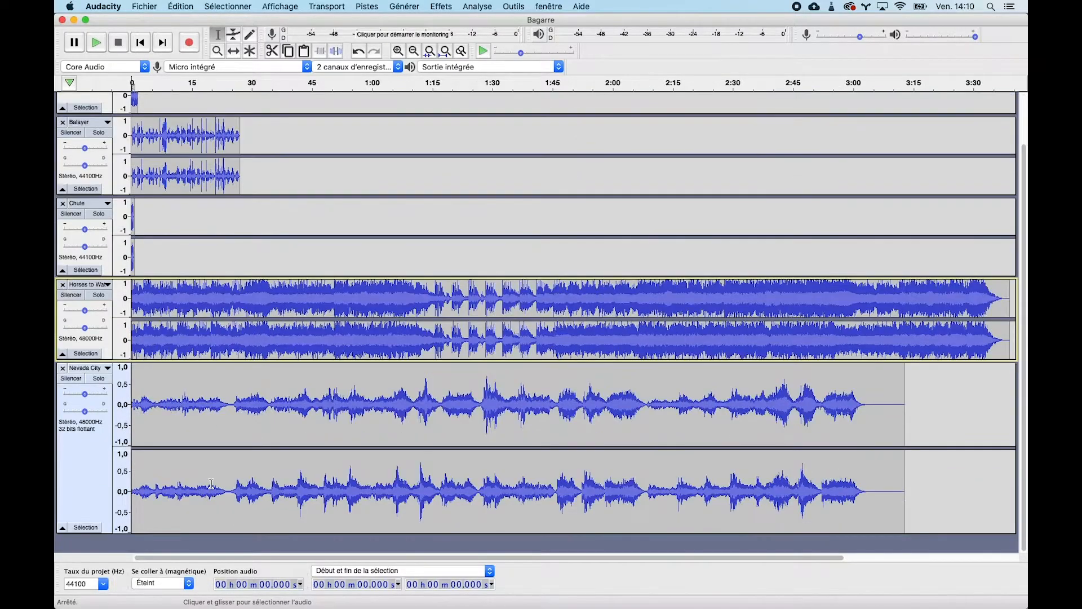
{"action": "left_click_drag", "start_coordinate": [195, 532], "coordinate": [201, 437]}
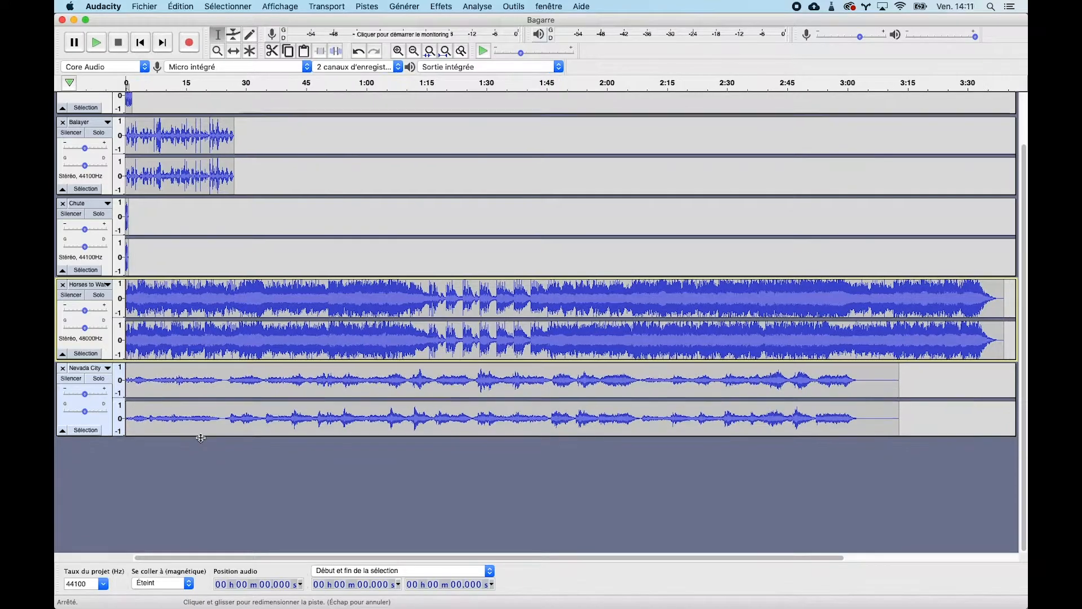
{"action": "left_click_drag", "start_coordinate": [202, 387], "coordinate": [203, 388]}
{"action": "scroll", "coordinate": [202, 388], "scroll_direction": "up", "scroll_amount": 3}
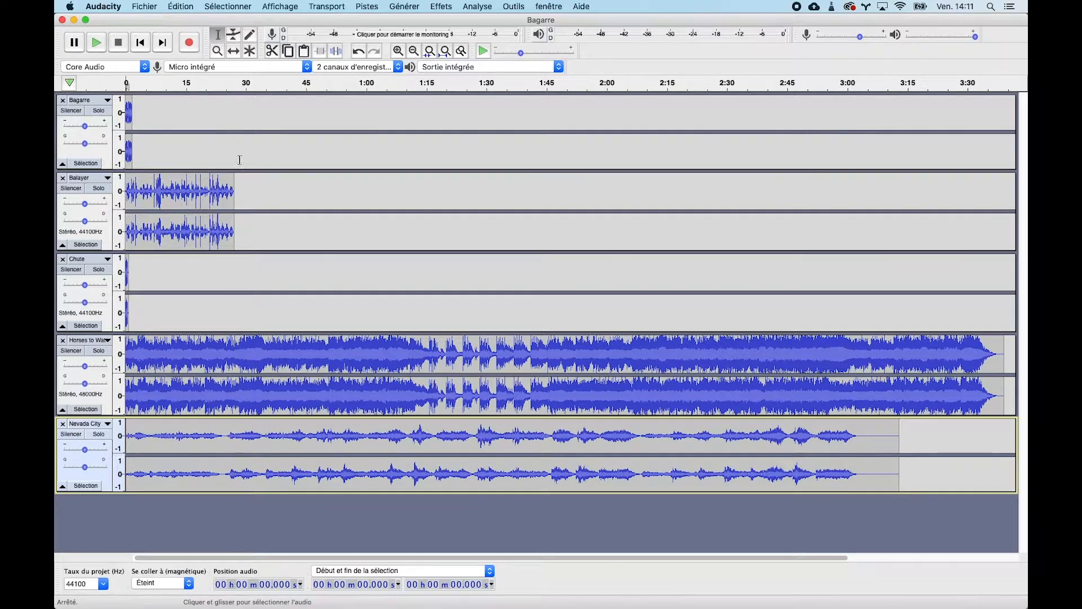
Shift the Bagarre clip to start at about 15 s, Balayer at about 24.7 s and Chute at about 13 s
{"action": "left_click", "coordinate": [233, 52]}
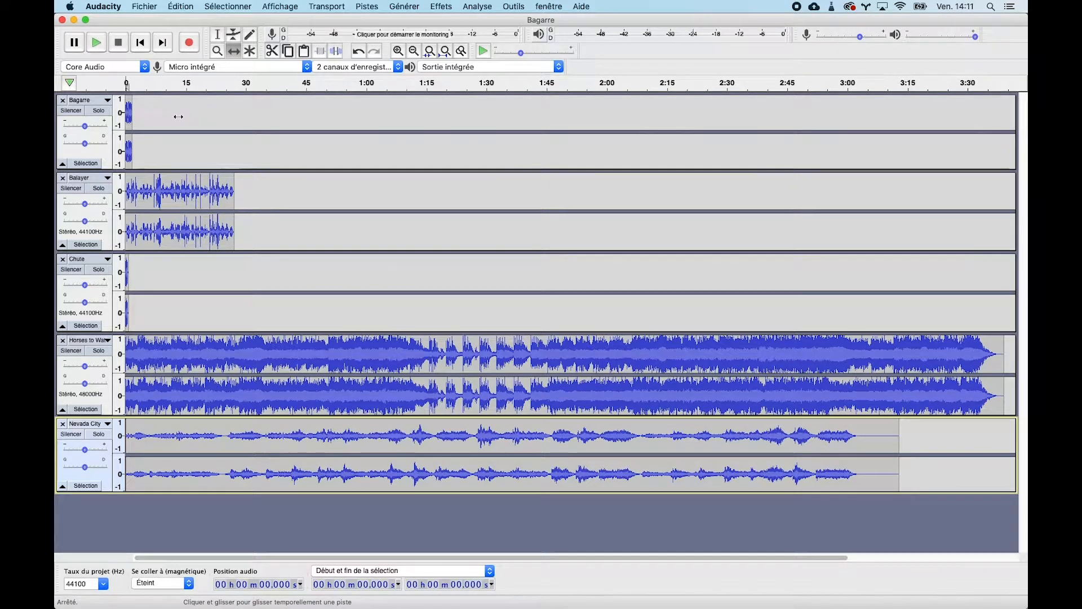
{"action": "left_click", "coordinate": [129, 115]}
{"action": "left_click_drag", "start_coordinate": [129, 115], "coordinate": [189, 115]}
{"action": "left_click_drag", "start_coordinate": [173, 189], "coordinate": [272, 188]}
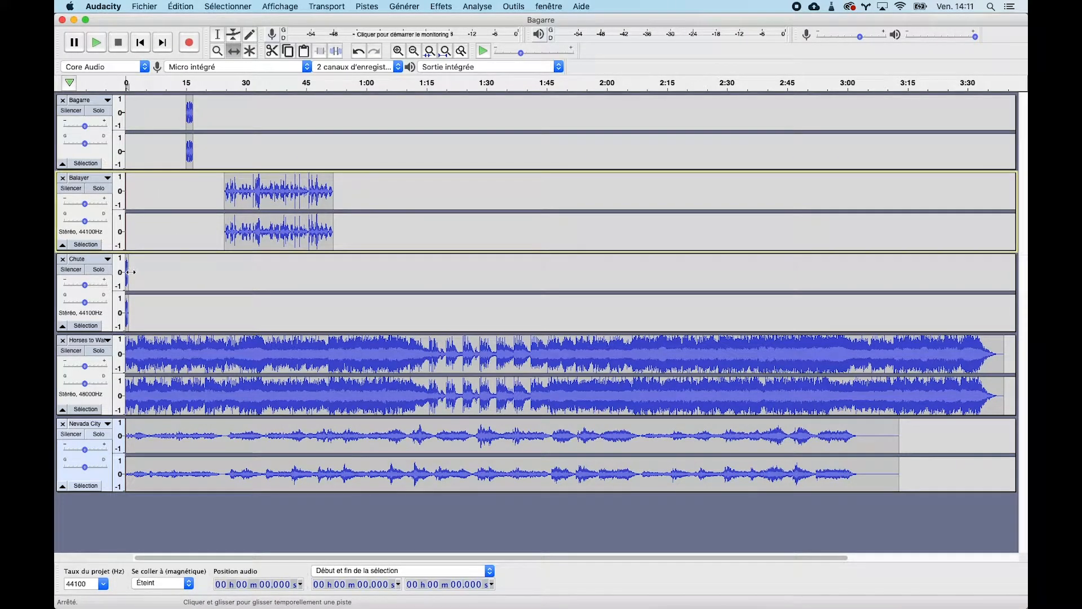
{"action": "left_click", "coordinate": [141, 277]}
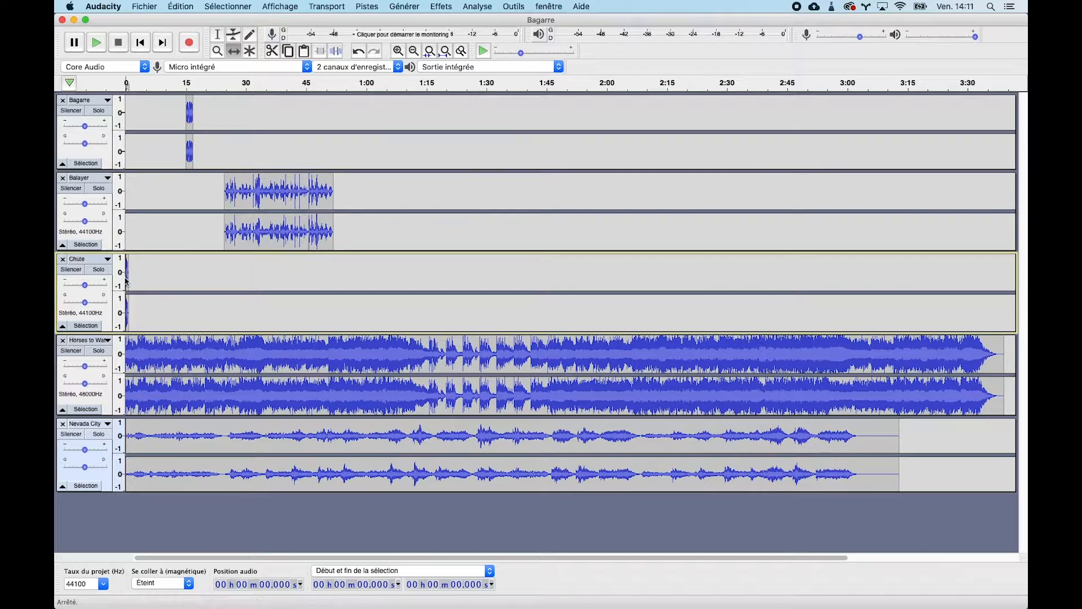
{"action": "left_click_drag", "start_coordinate": [128, 280], "coordinate": [179, 280]}
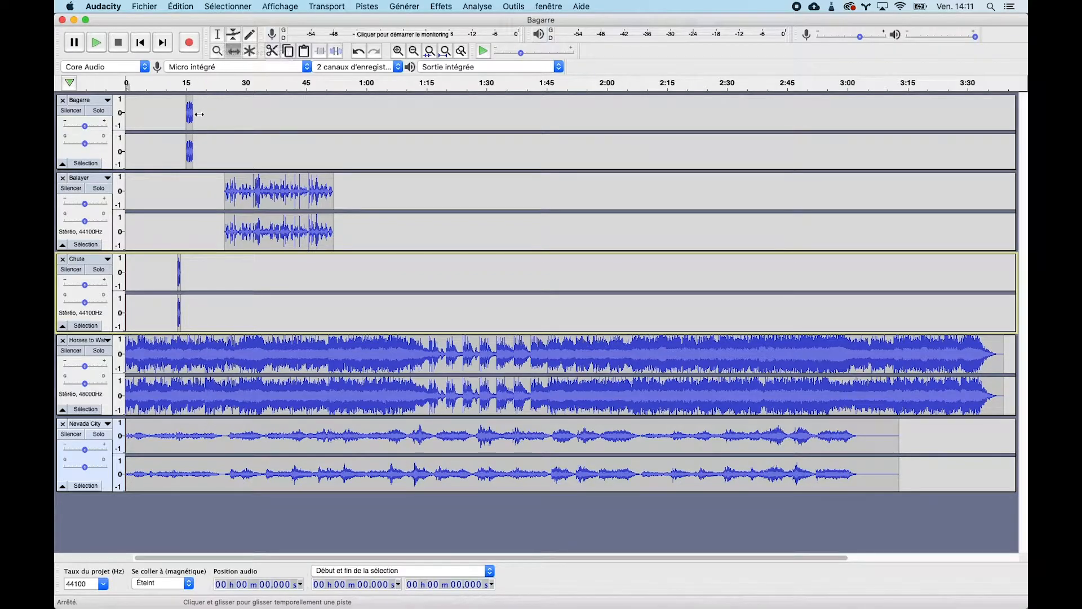
Copy the Bagarre clip and paste it into the same track at about 24.7 s and 39.8 s
{"action": "left_click", "coordinate": [218, 35]}
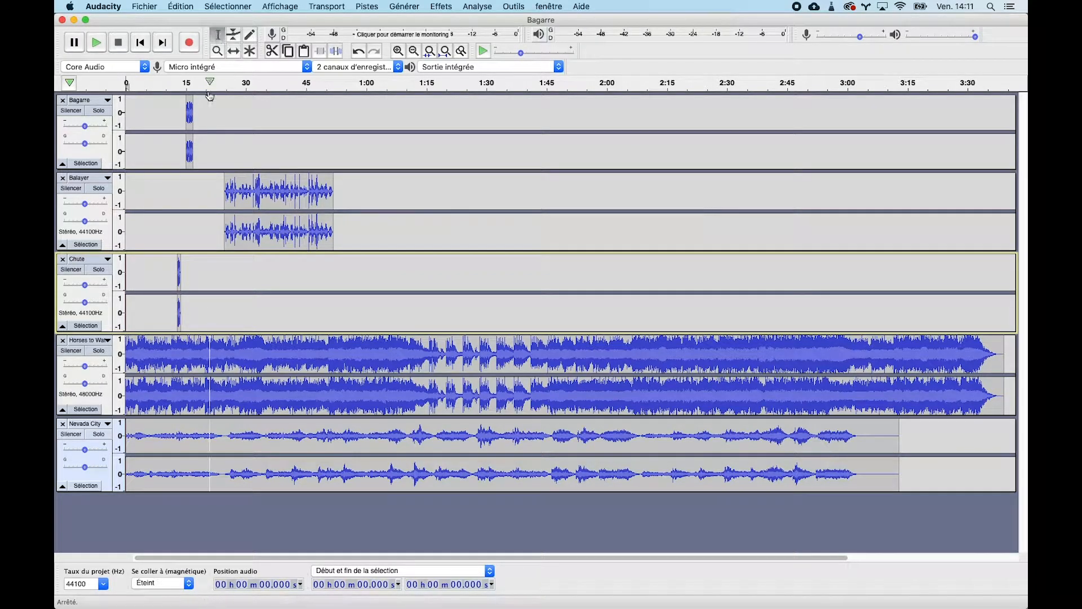
{"action": "left_click_drag", "start_coordinate": [201, 115], "coordinate": [179, 112]}
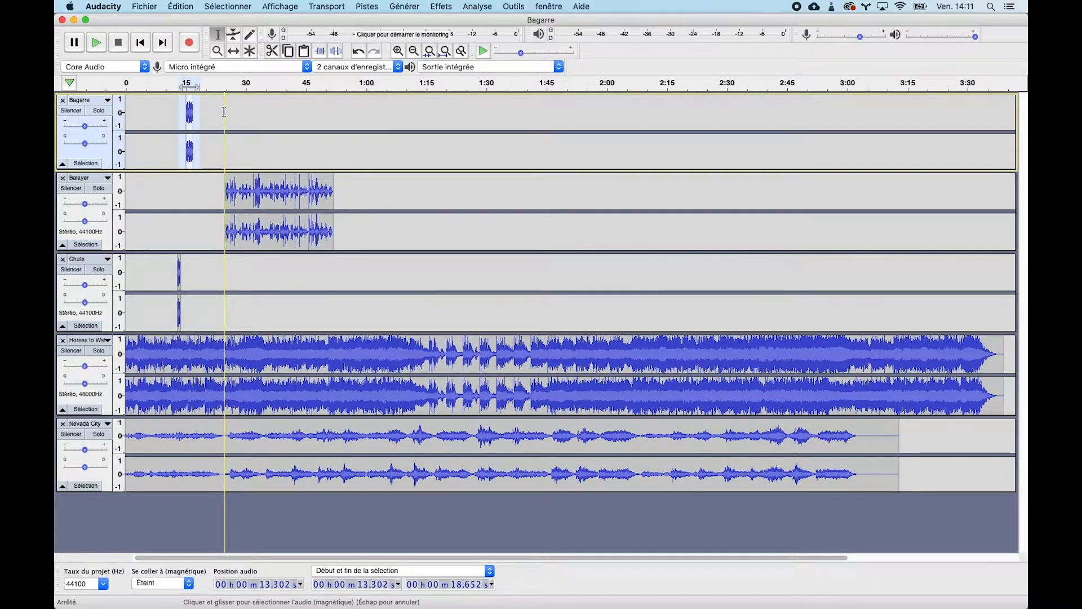
{"action": "left_click", "coordinate": [224, 112]}
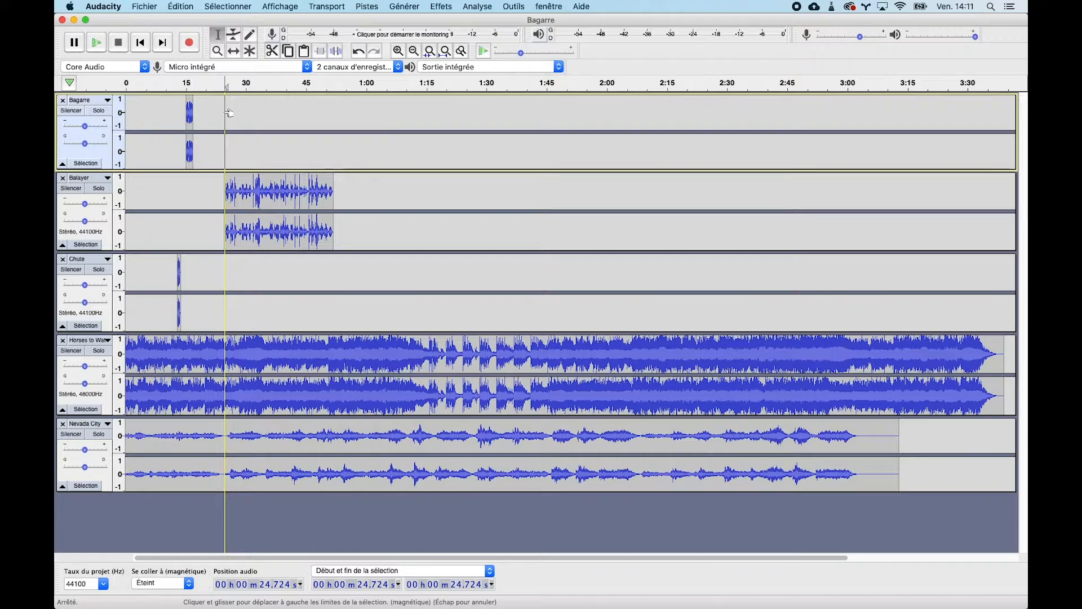
{"action": "key", "text": "super+v"}
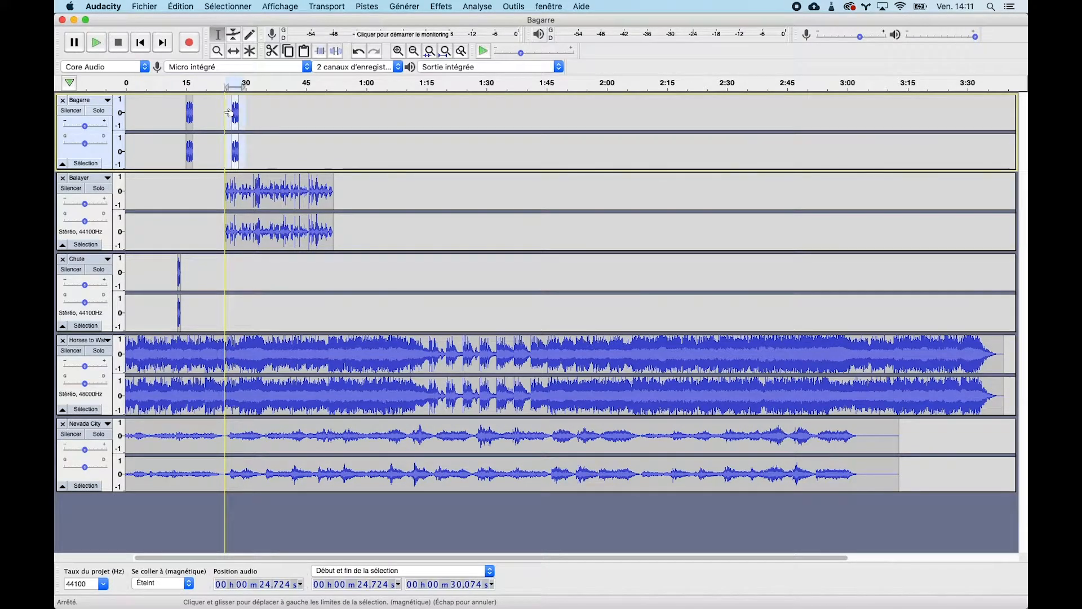
{"action": "left_click", "coordinate": [285, 114]}
{"action": "key", "text": "super+v"}
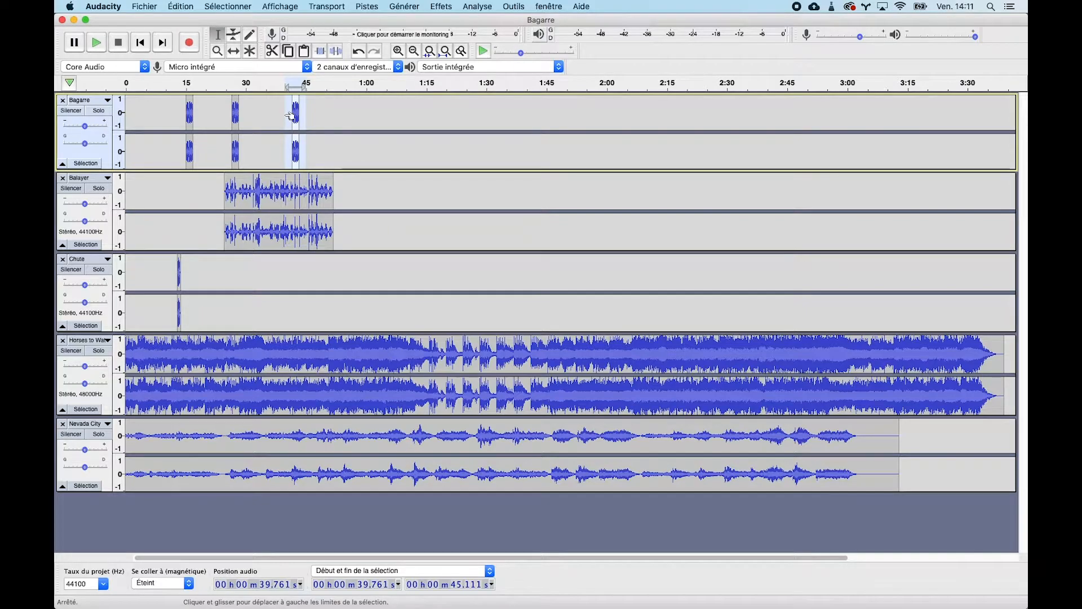
Delete the middle Bagarre copy by removing the range from about 24.7 s to 29.5 s on its track
{"action": "left_click", "coordinate": [267, 114]}
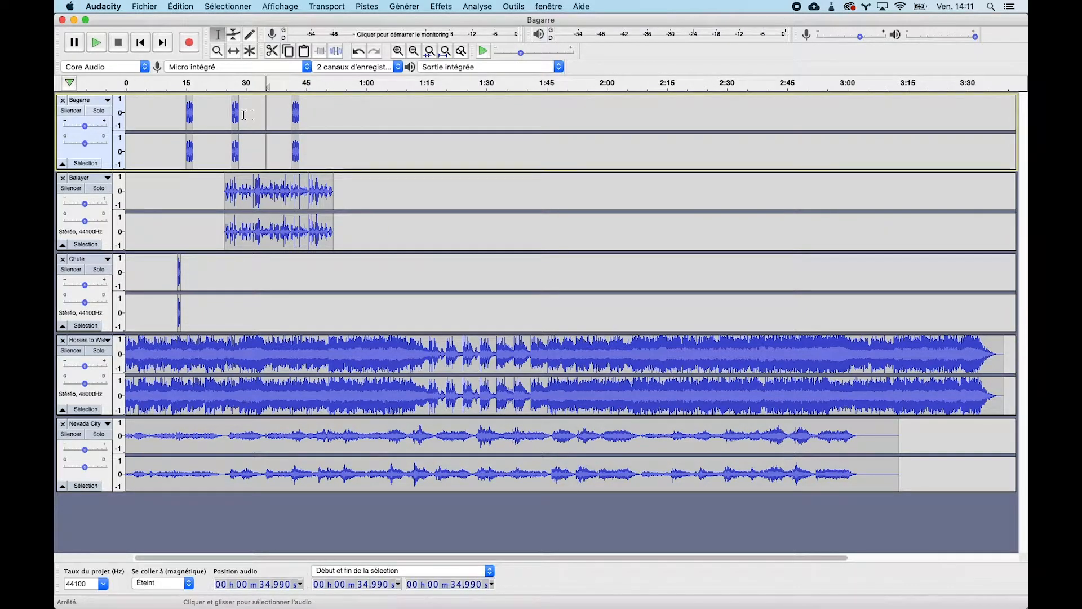
{"action": "left_click_drag", "start_coordinate": [237, 115], "coordinate": [225, 115]}
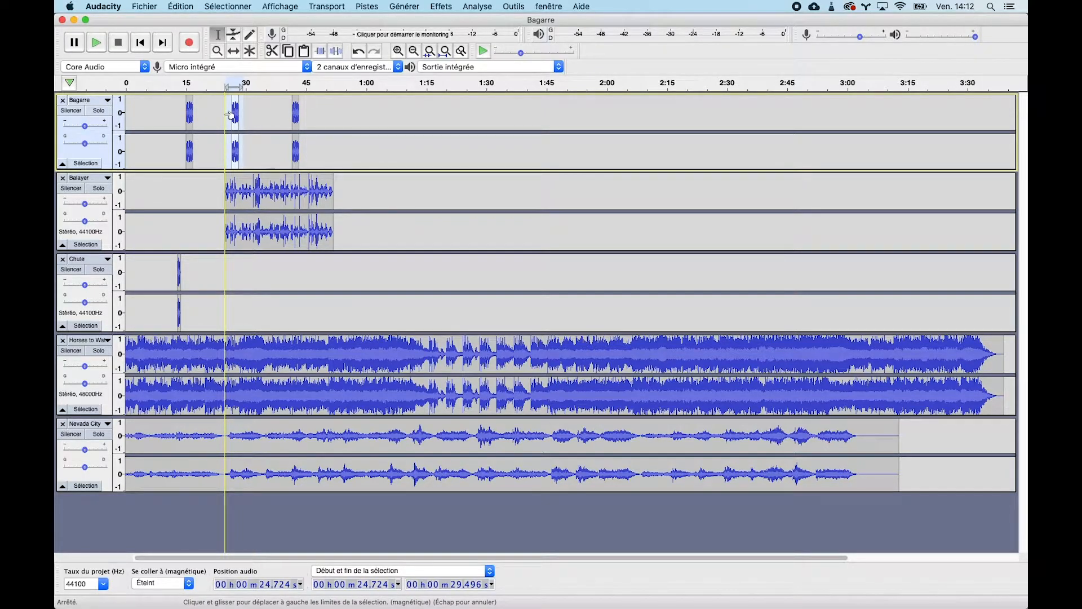
{"action": "key", "text": "Delete"}
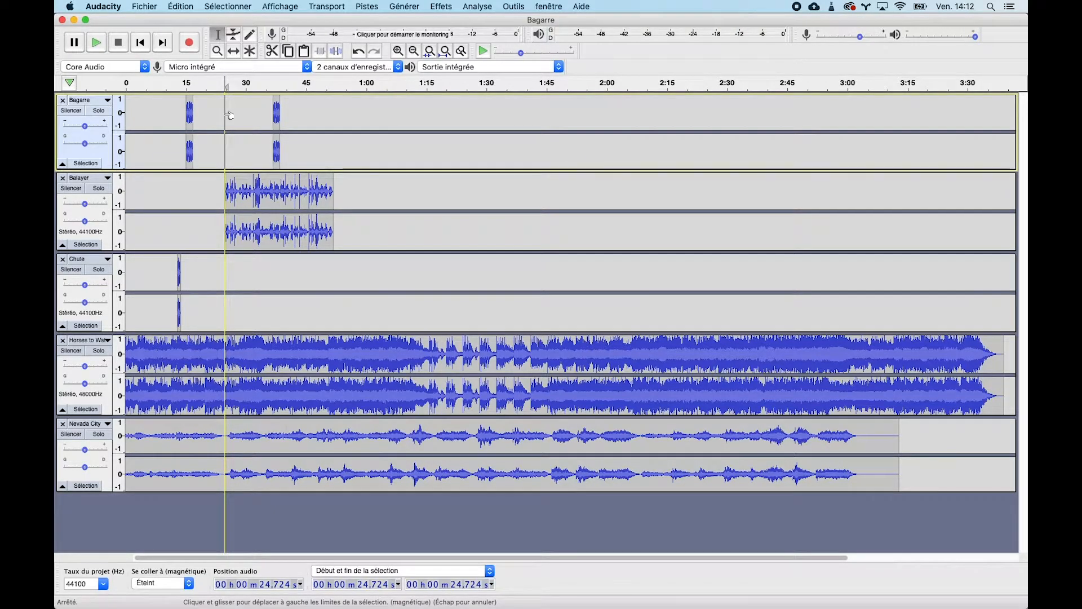
Examine the first Bagarre clip's waveform up close with the Zoom tool, and return to a wider view
{"action": "left_click", "coordinate": [221, 55]}
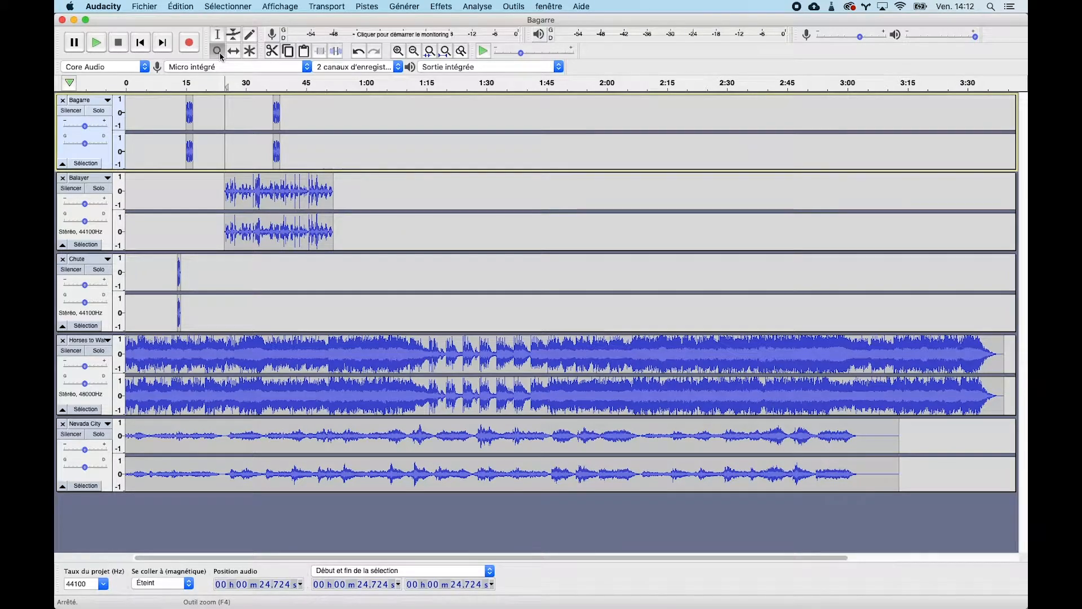
{"action": "left_click", "coordinate": [189, 121]}
{"action": "left_click", "coordinate": [189, 121]}
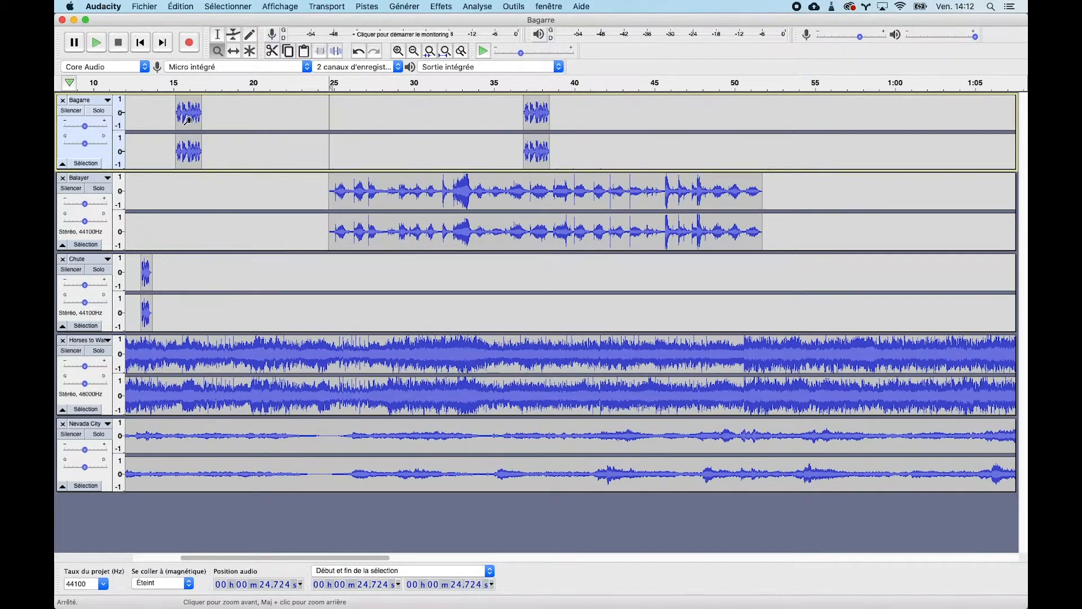
{"action": "left_click", "coordinate": [189, 121]}
{"action": "left_click", "coordinate": [189, 120]}
{"action": "left_click", "coordinate": [189, 121]}
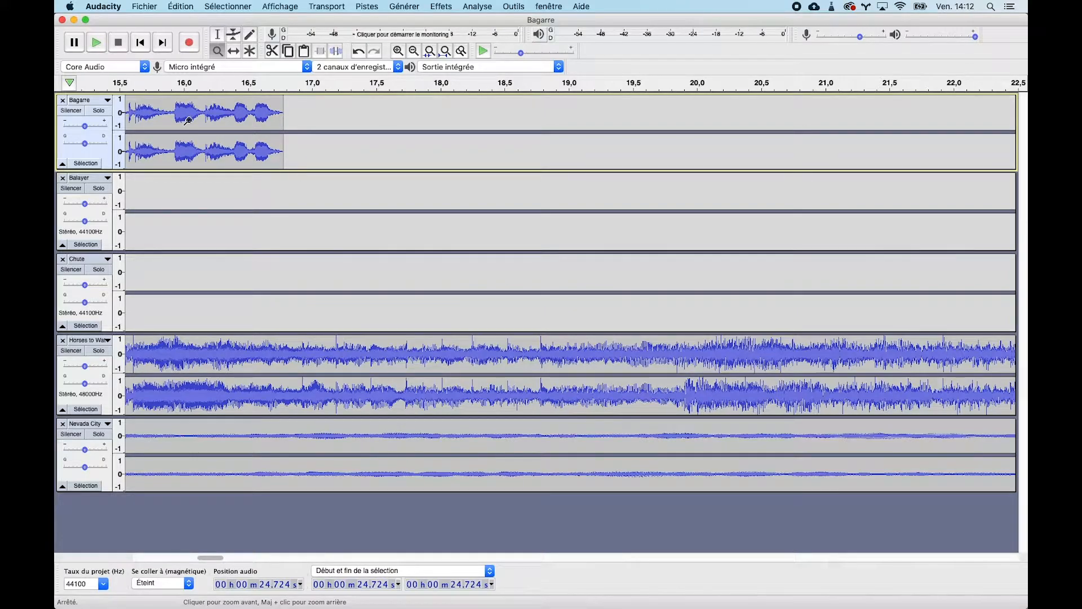
{"action": "left_click", "coordinate": [188, 120], "text": "shift"}
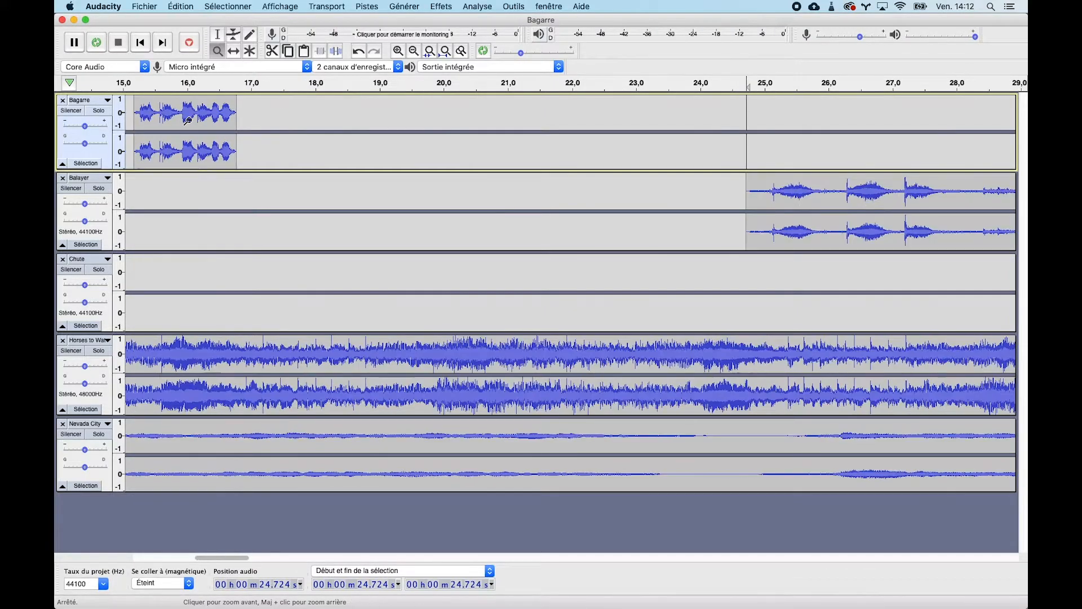
{"action": "left_click", "coordinate": [187, 120], "text": "shift"}
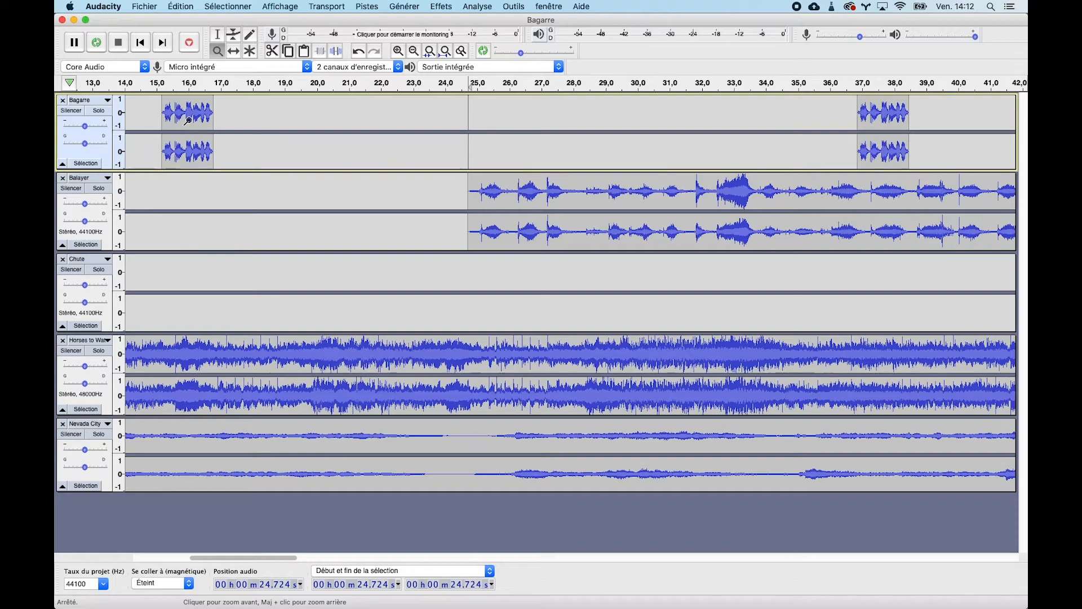
{"action": "left_click", "coordinate": [188, 120], "text": "shift"}
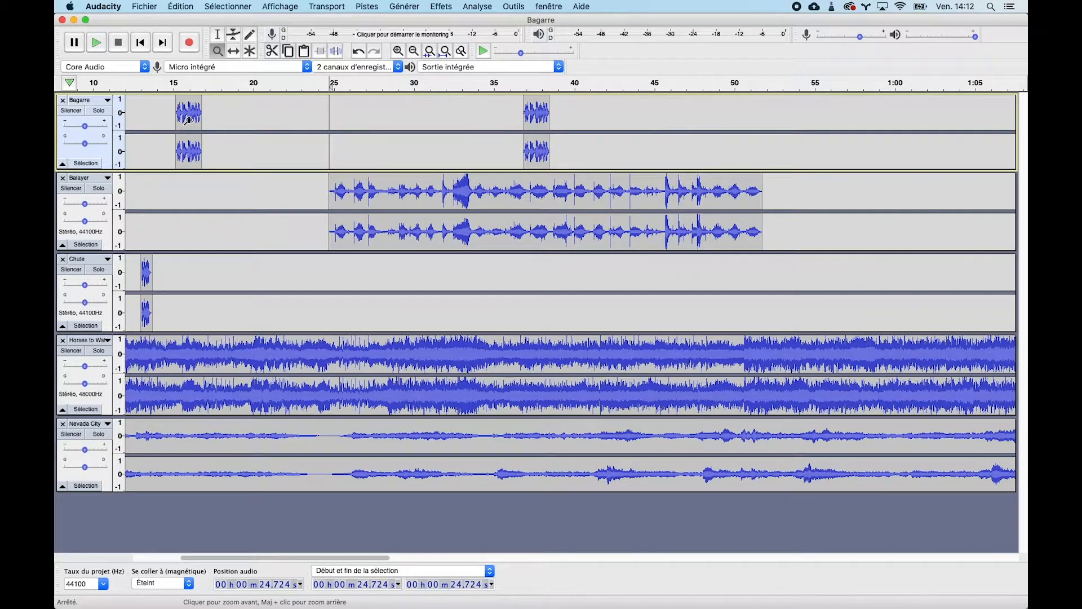
Split the Balayer clip at about 28.6 s and shift the two parts away from each other
{"action": "key", "text": "F1"}
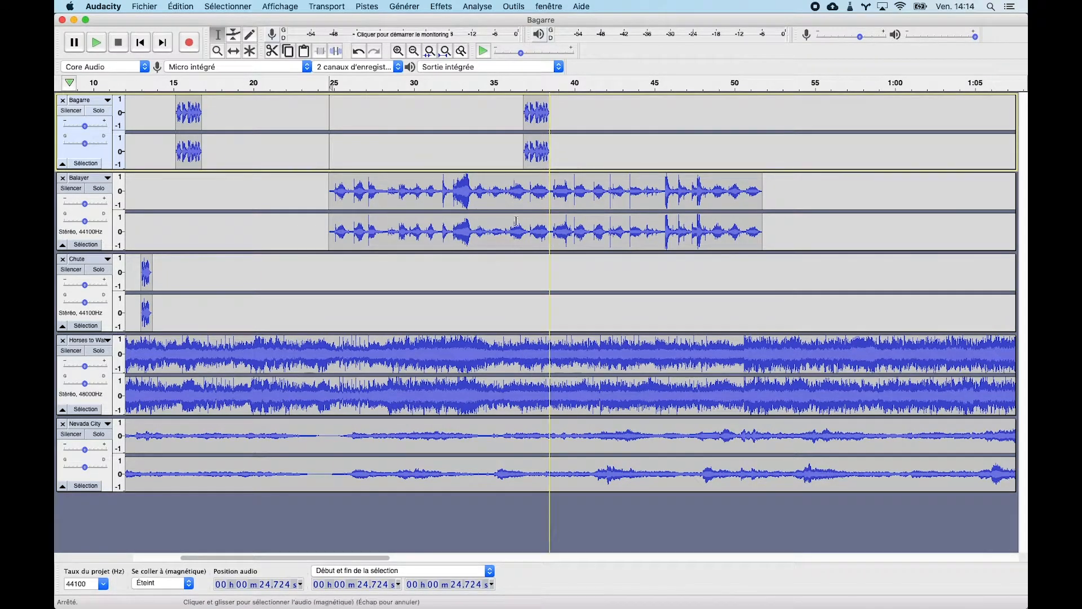
{"action": "left_click", "coordinate": [392, 191]}
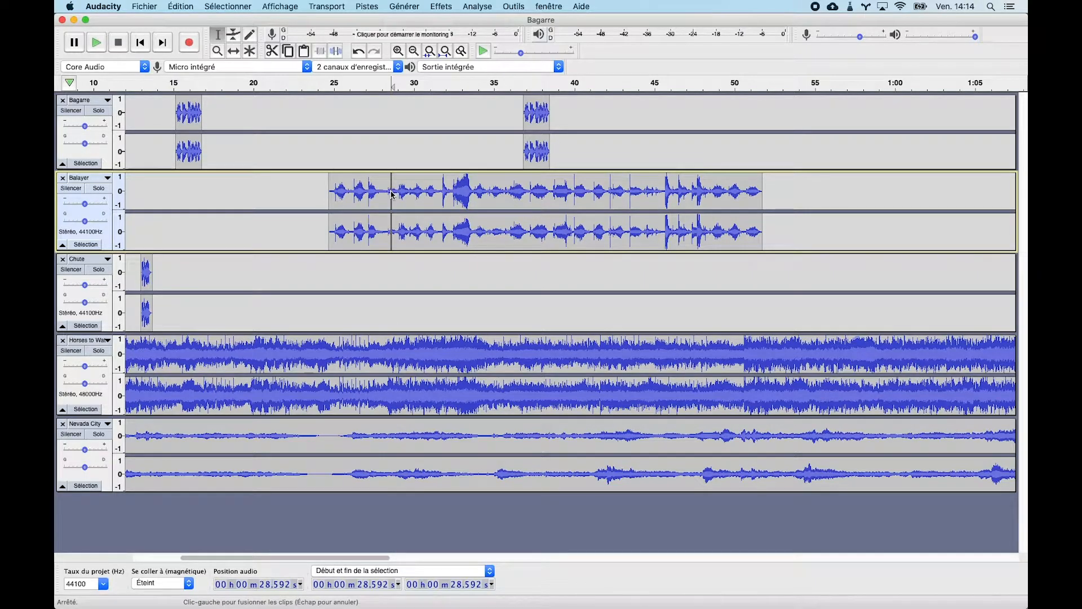
{"action": "left_click", "coordinate": [232, 51]}
{"action": "left_click_drag", "start_coordinate": [371, 194], "coordinate": [324, 193]}
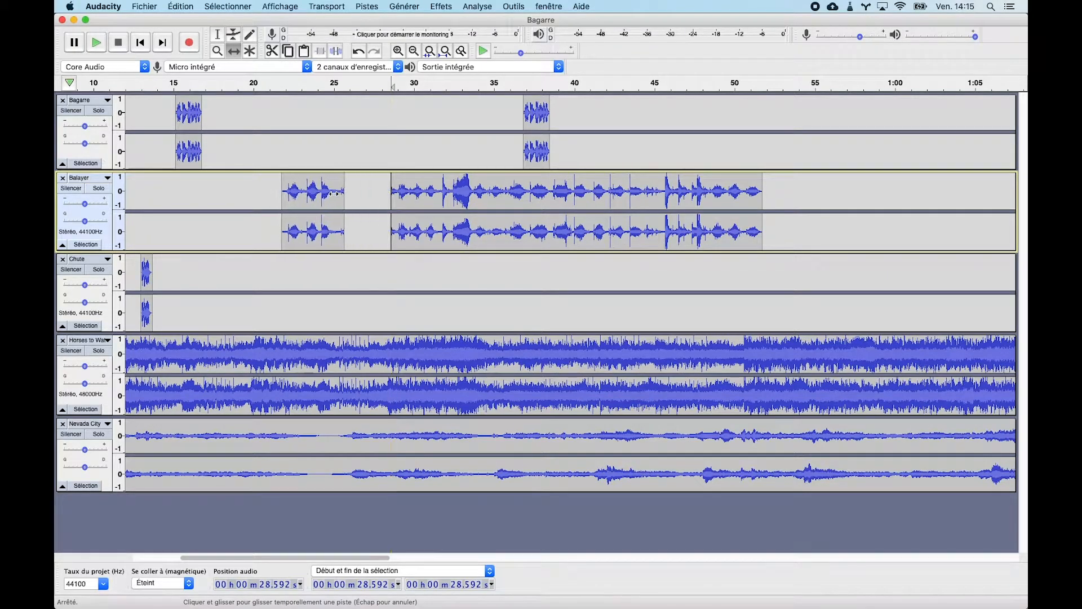
{"action": "left_click_drag", "start_coordinate": [419, 202], "coordinate": [454, 203]}
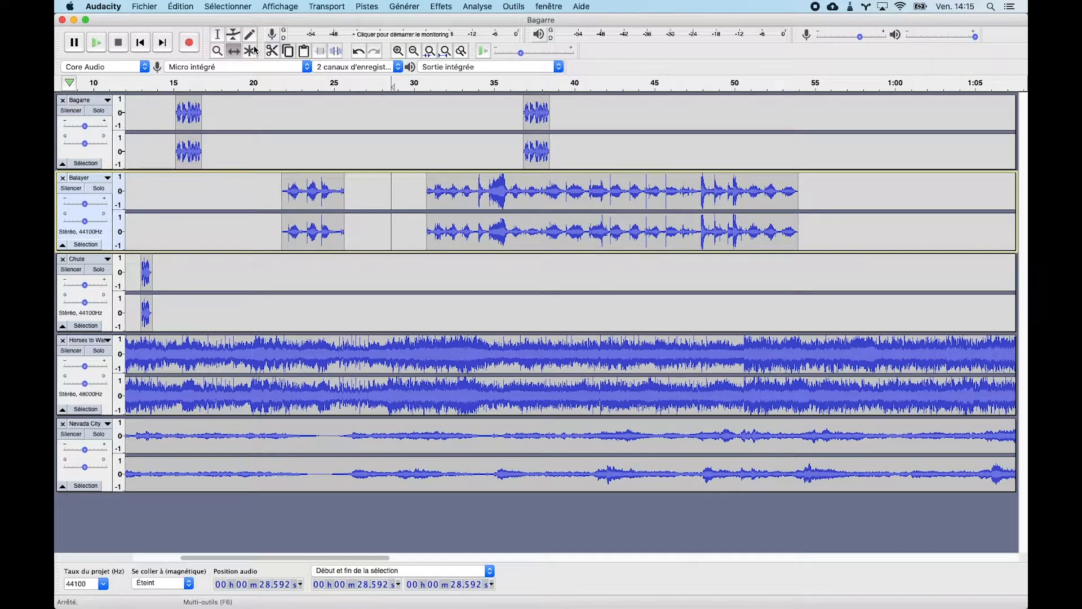
Undo the shifting and the split of the Balayer clip
{"action": "key", "text": "super+z"}
{"action": "key", "text": "super+z"}
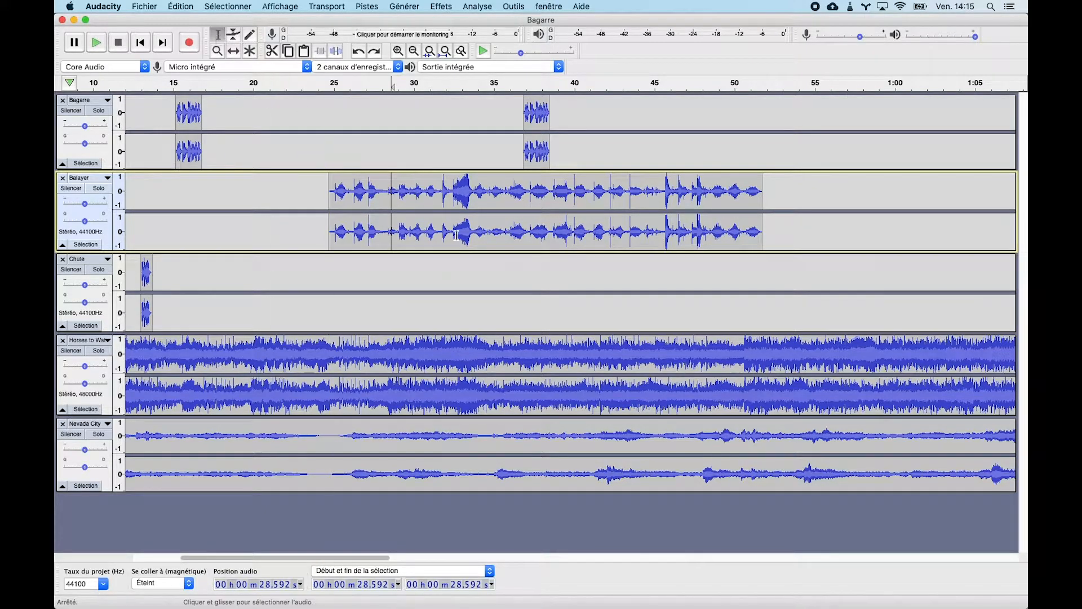
Try splitting the Balayer clip at about 31.7 s and shifting its second part about 2.5 s later, and undo it
{"action": "left_click", "coordinate": [442, 212]}
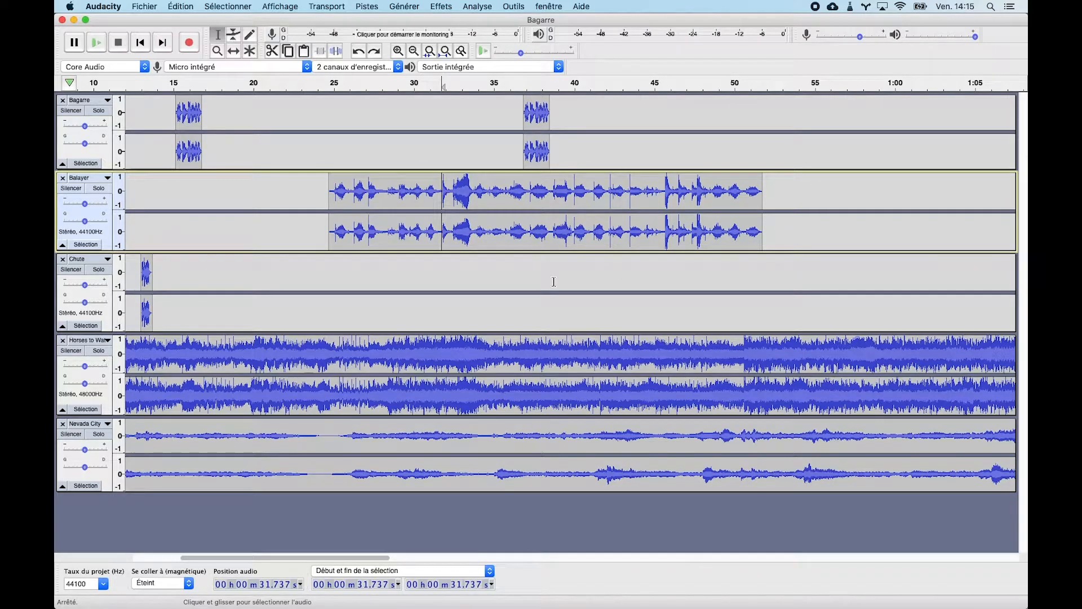
{"action": "left_click", "coordinate": [236, 53]}
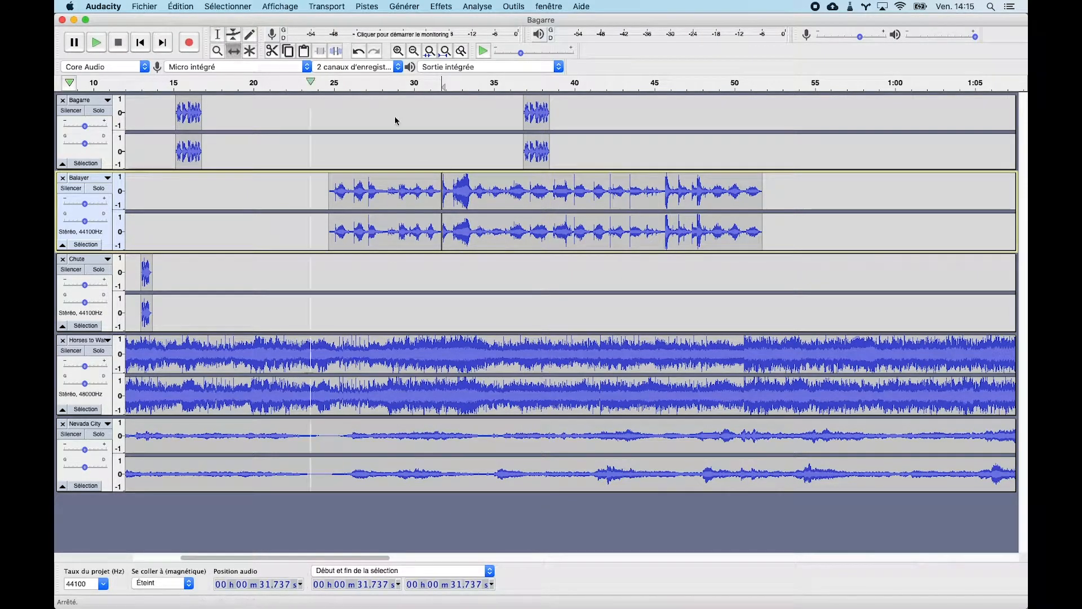
{"action": "left_click_drag", "start_coordinate": [451, 220], "coordinate": [492, 219]}
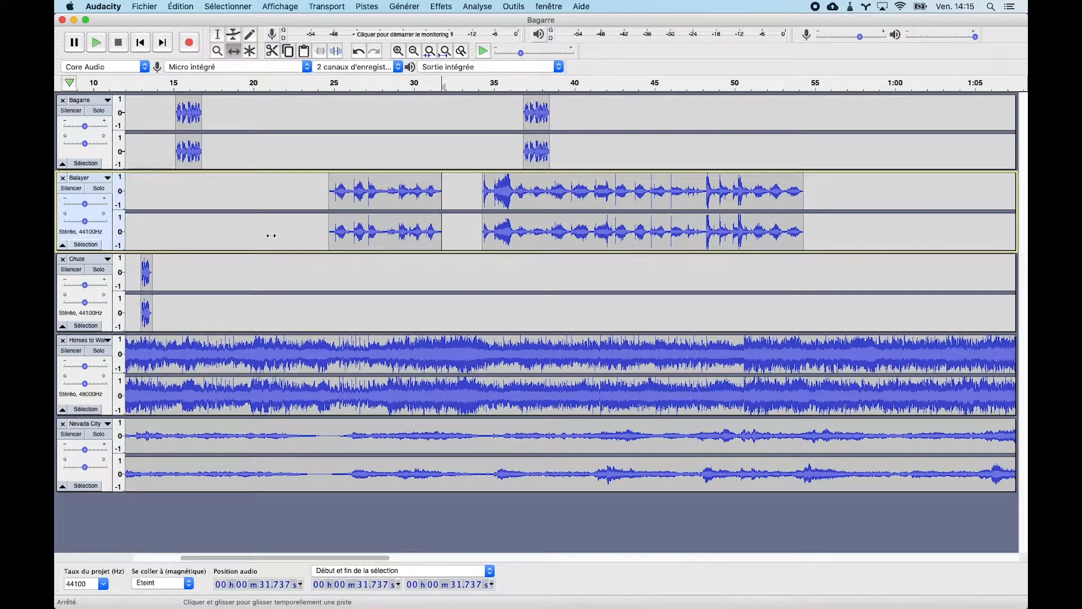
{"action": "key", "text": "super+z"}
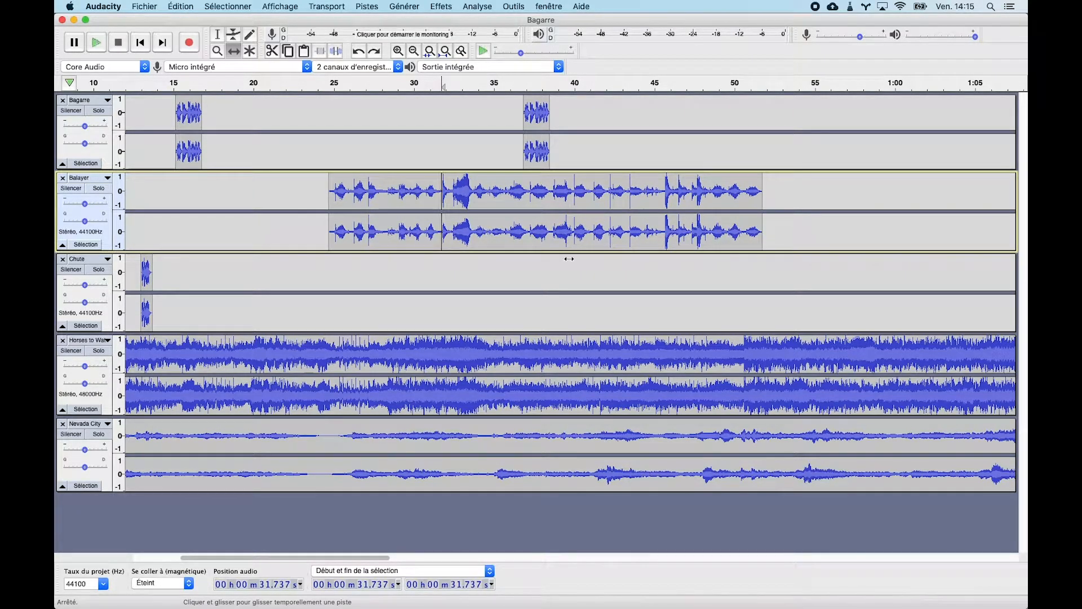
Try removing the Balayer range from about 27.1 s to 32.3 s and shifting the first part earlier, and undo both edits
{"action": "left_click", "coordinate": [217, 34]}
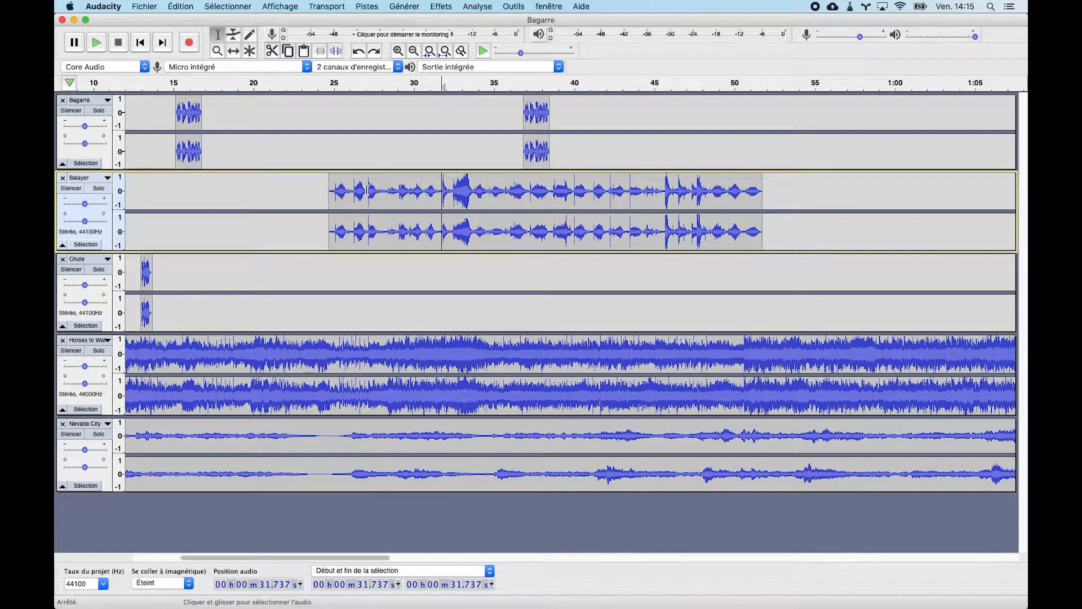
{"action": "left_click_drag", "start_coordinate": [367, 190], "coordinate": [449, 189]}
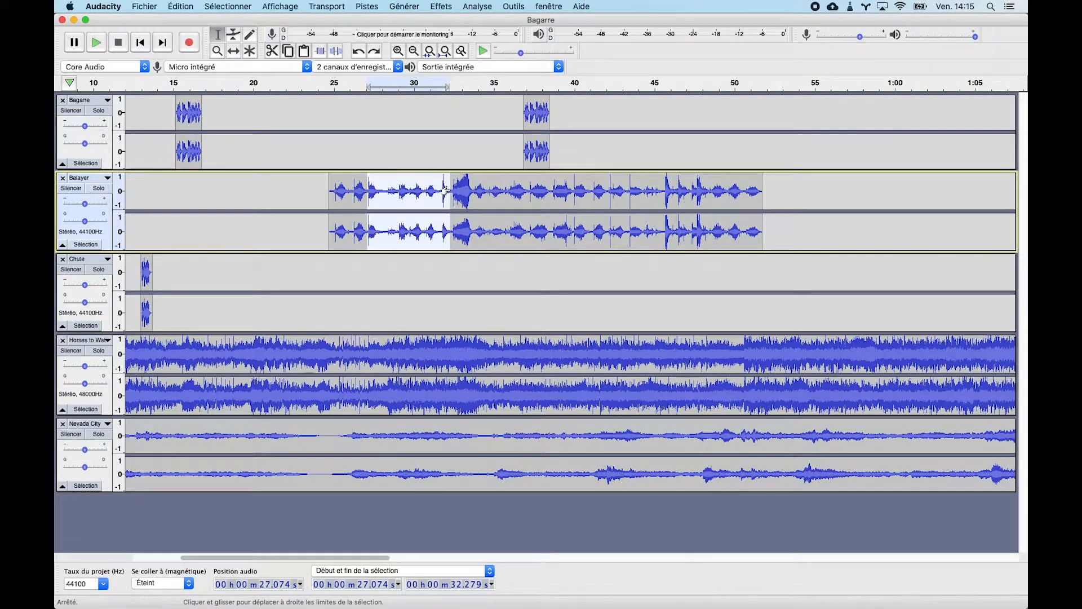
{"action": "key", "text": "Delete"}
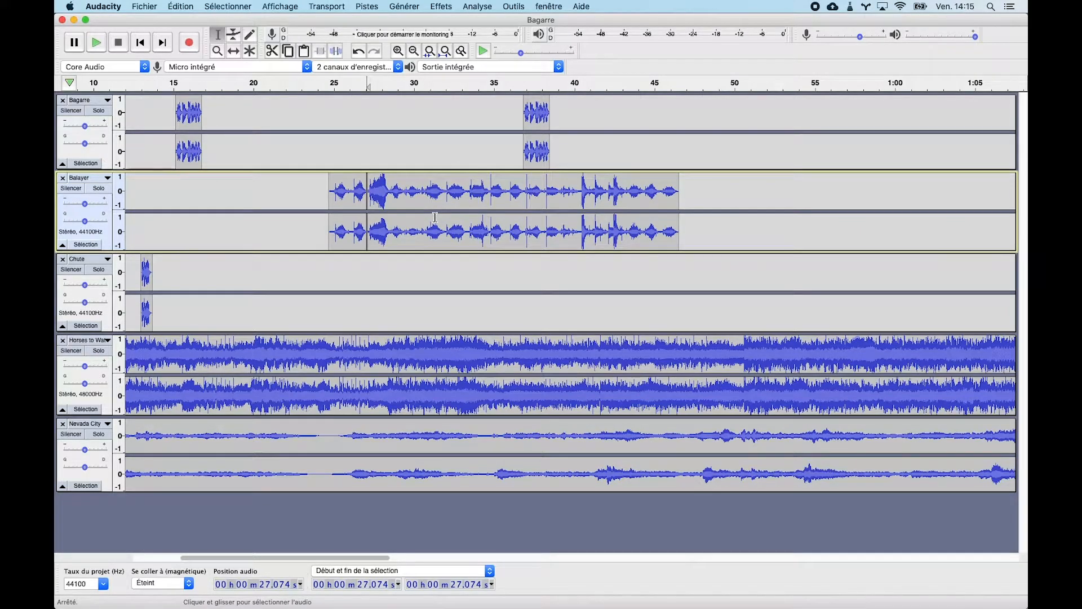
{"action": "key", "text": "F5"}
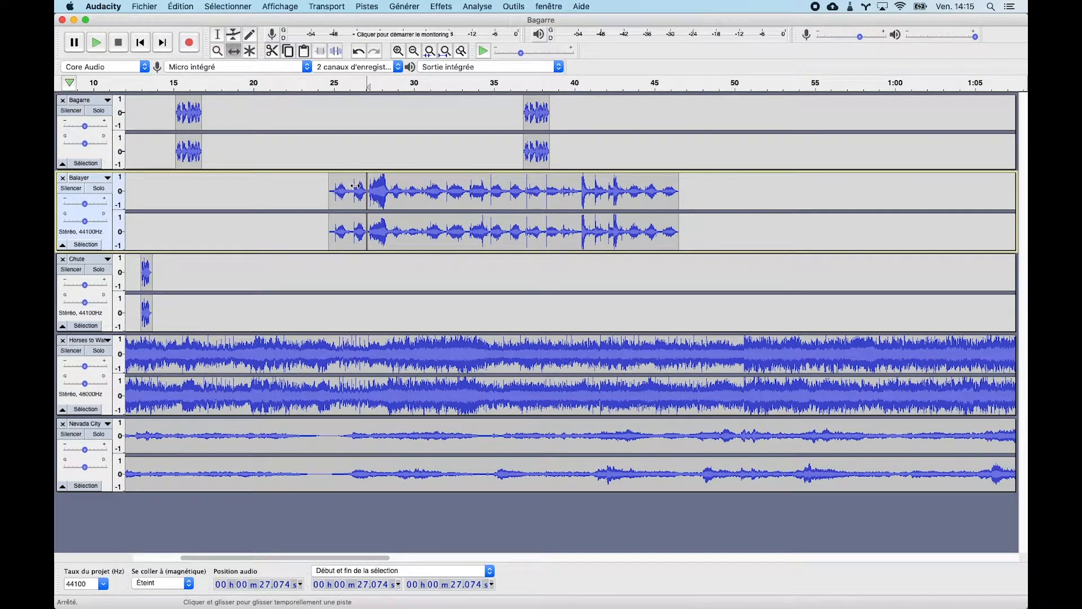
{"action": "left_click_drag", "start_coordinate": [344, 188], "coordinate": [326, 188]}
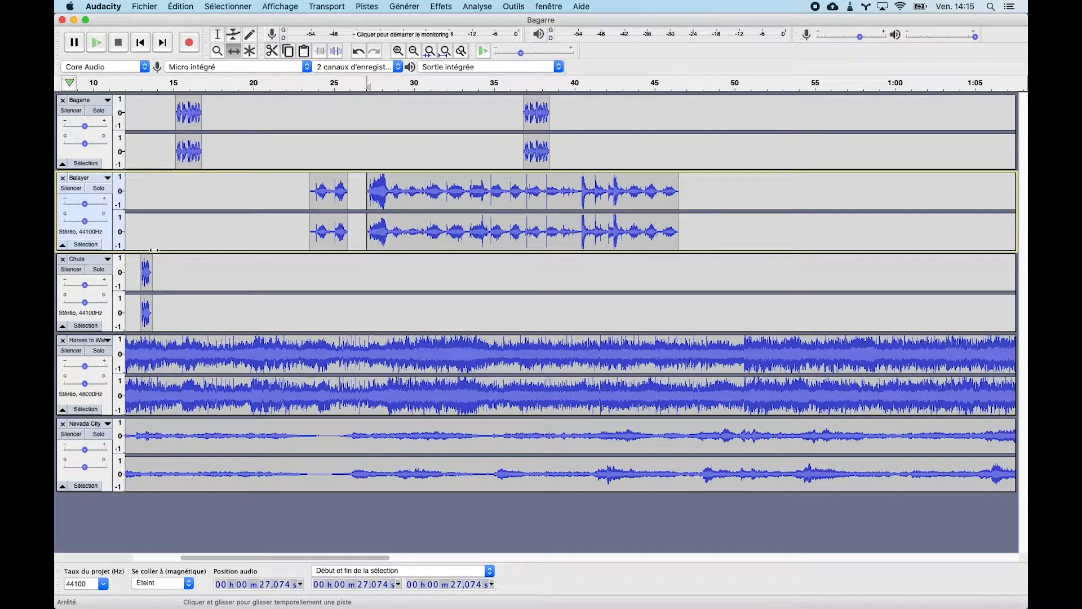
{"action": "key", "text": "super+z"}
Copy the Balayer range from about 27.1 s to 32.3 s and paste it at about 53.5 s and on the Chute track at about 15.9 s
{"action": "key", "text": "super+v"}
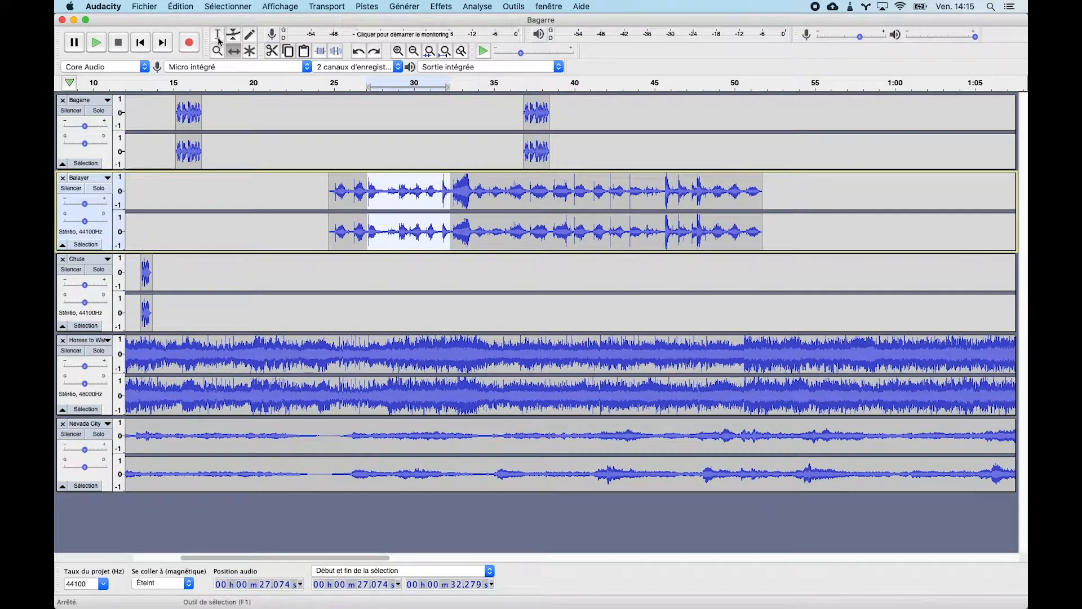
{"action": "left_click", "coordinate": [791, 194]}
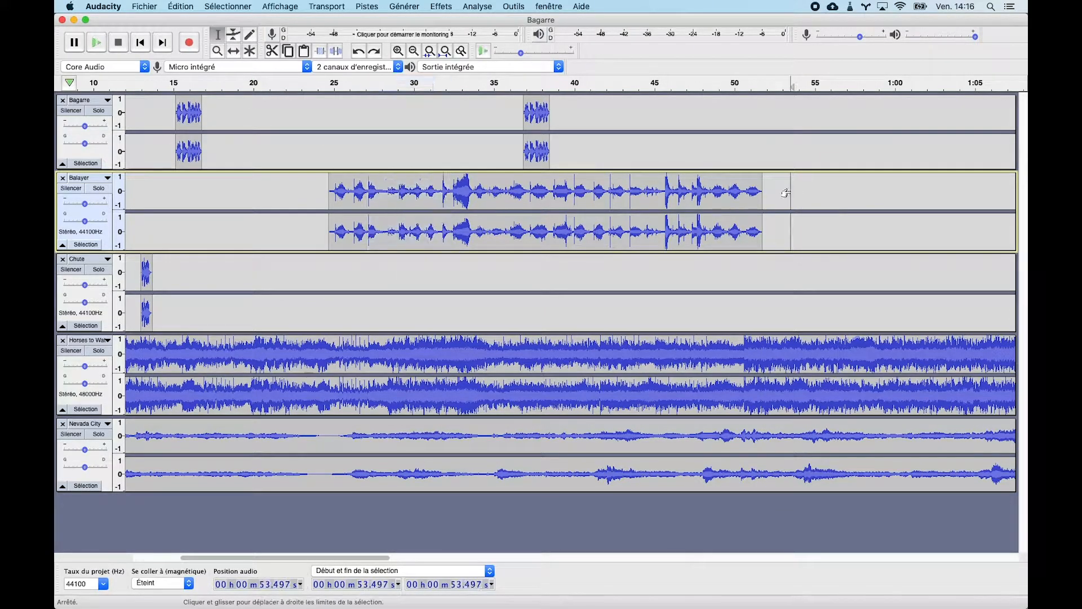
{"action": "key", "text": "super+v"}
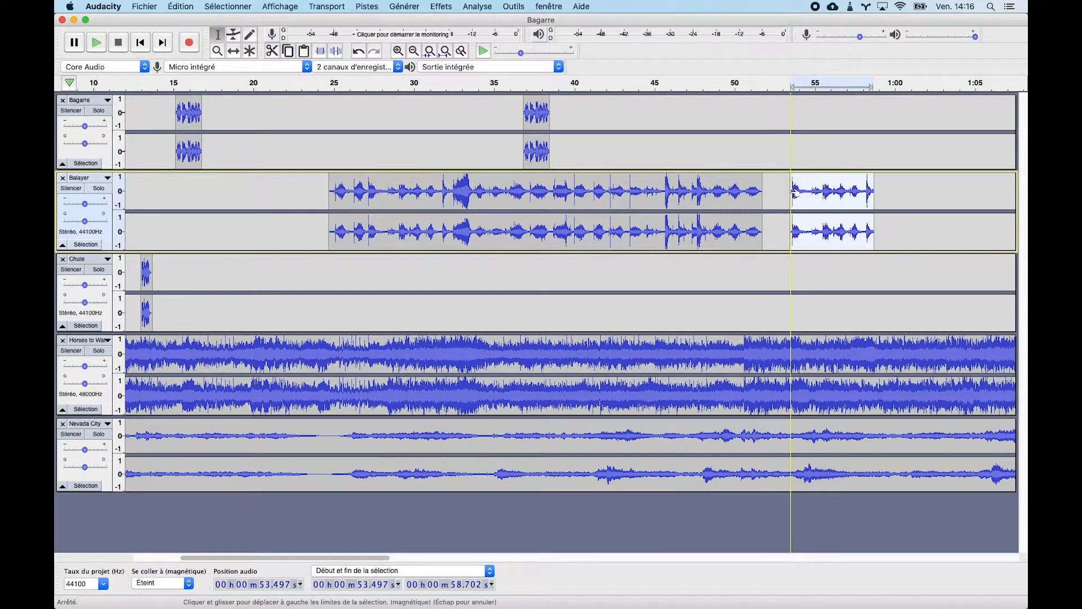
{"action": "left_click", "coordinate": [188, 269]}
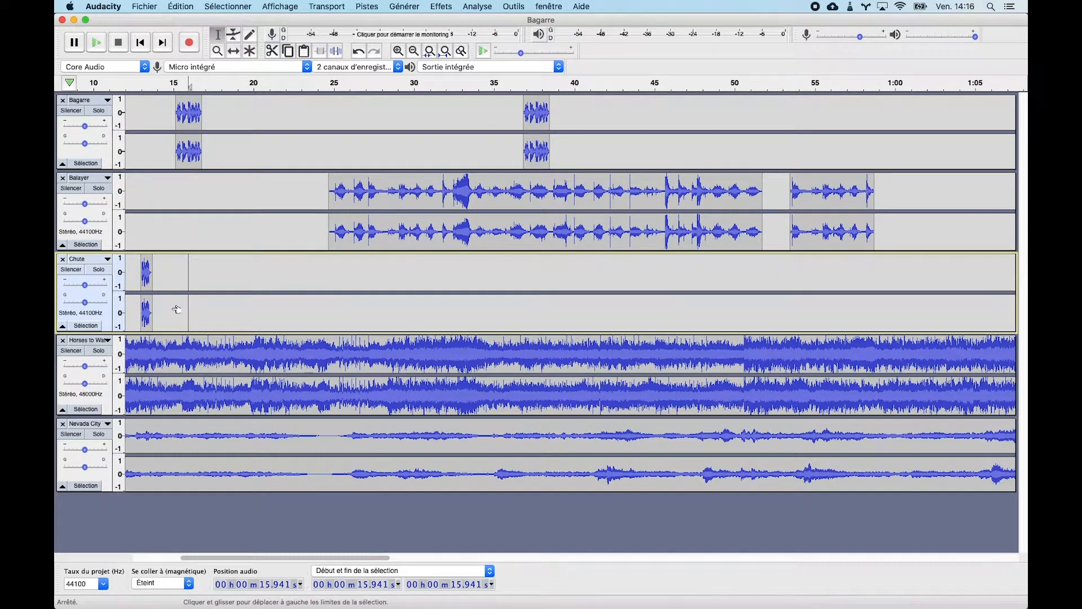
{"action": "key", "text": "super+v"}
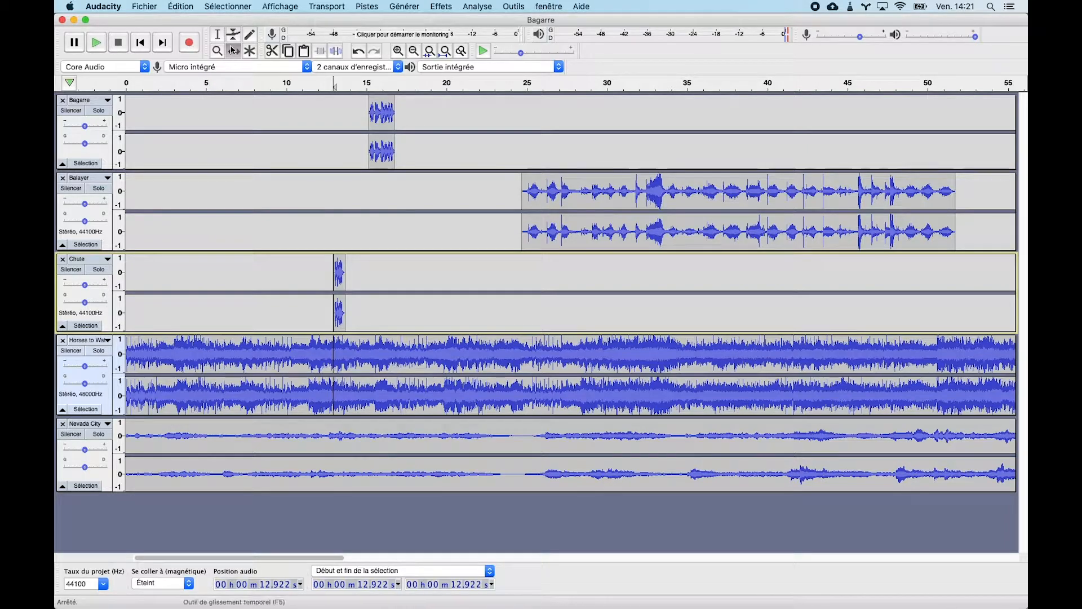
Shift the Nevada City clip along its track so it starts at about 24 s
{"action": "left_click_drag", "start_coordinate": [161, 426], "coordinate": [548, 401]}
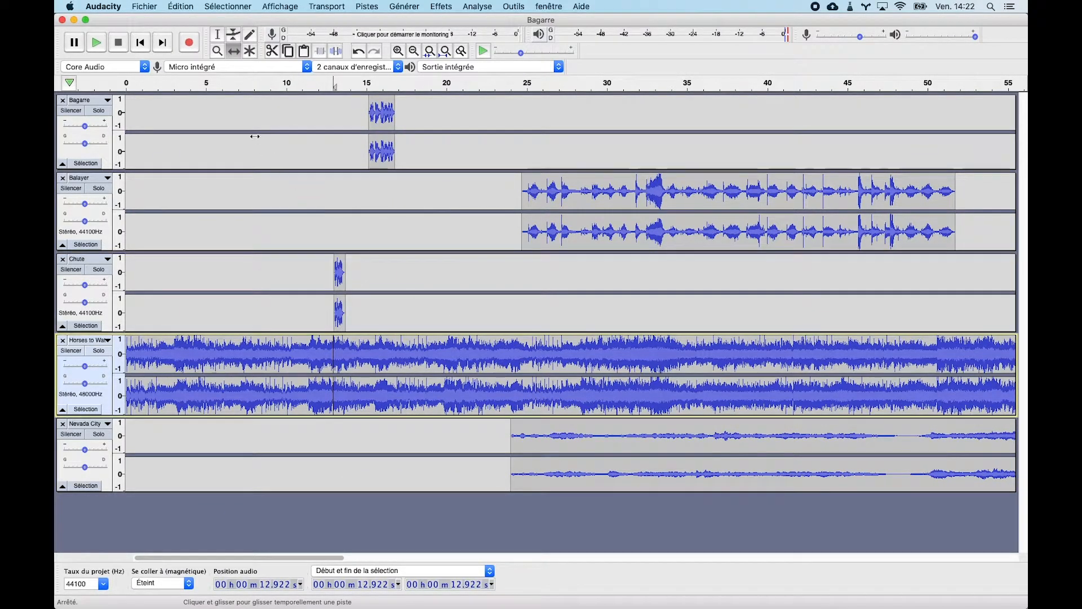
Play the mix from about 12.6 s to hear the Chute and Bagarre effects over the music, and stop playback
{"action": "key", "text": "F1"}
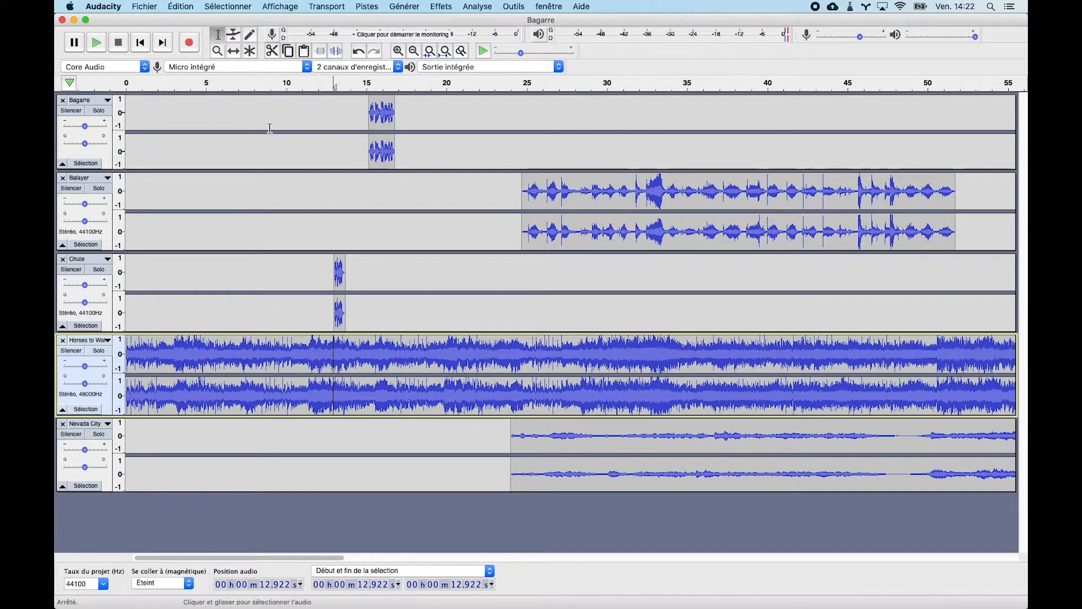
{"action": "left_click", "coordinate": [327, 280]}
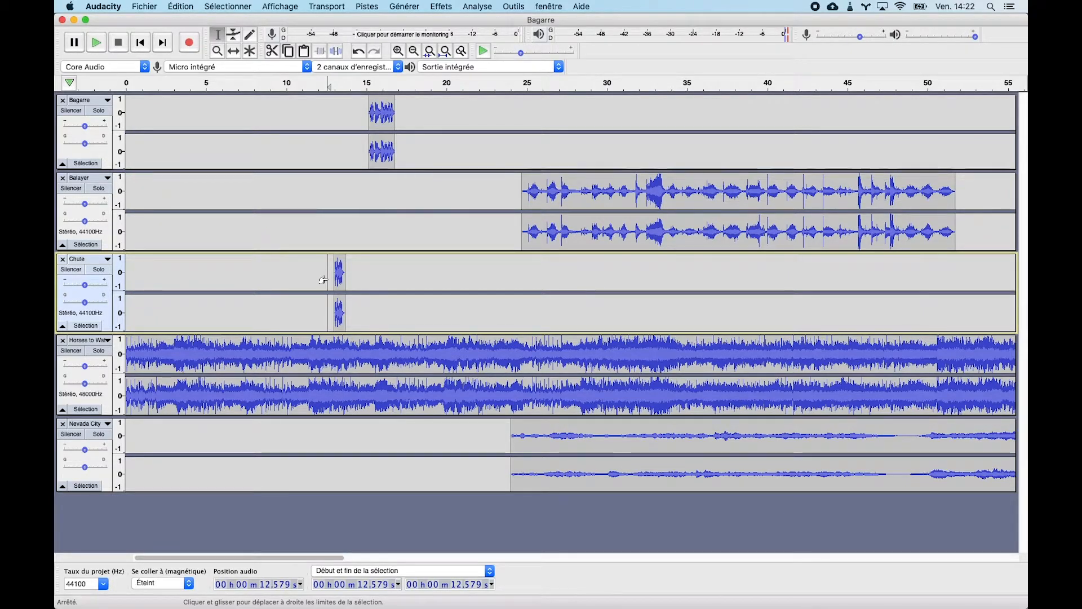
{"action": "key", "text": "space"}
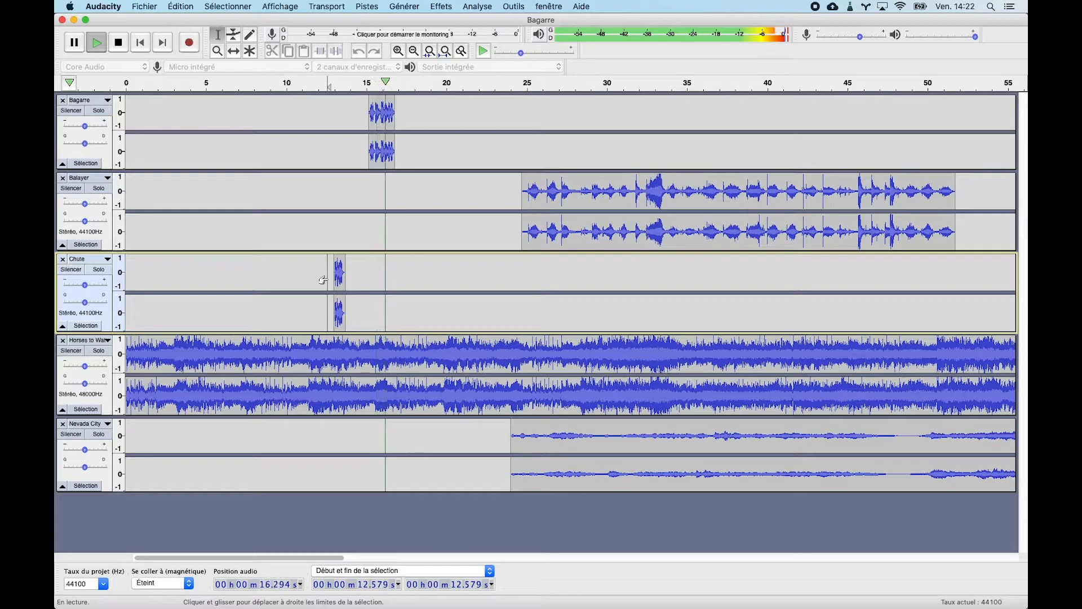
{"action": "key", "text": "space"}
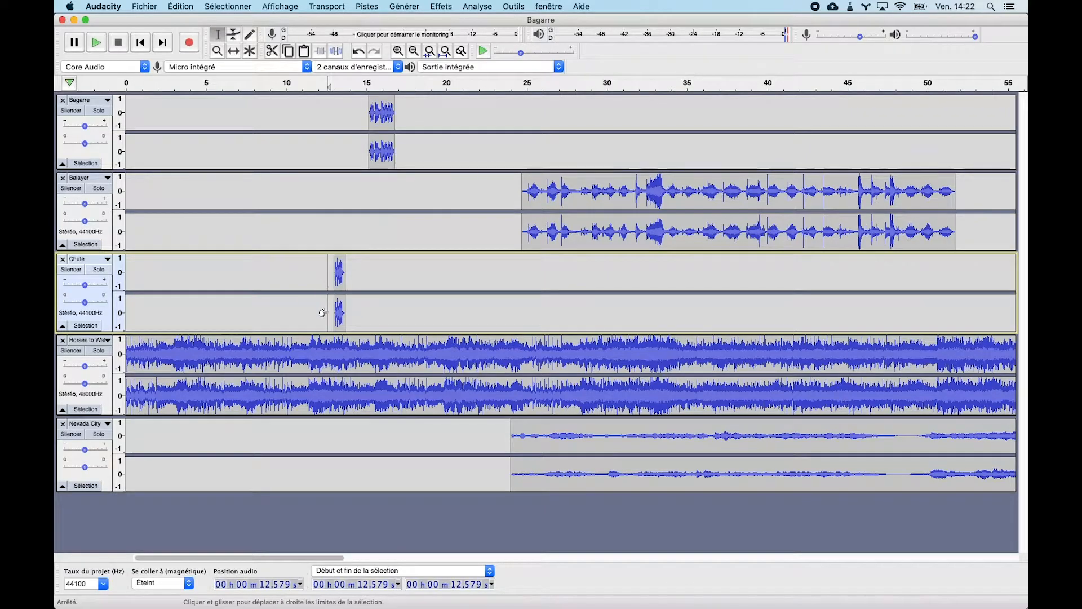
Add four envelope points to the Horses music track around the Chute clip, at about 12.6, 13.1, 13.6 and 14.0 s
{"action": "left_click", "coordinate": [327, 351]}
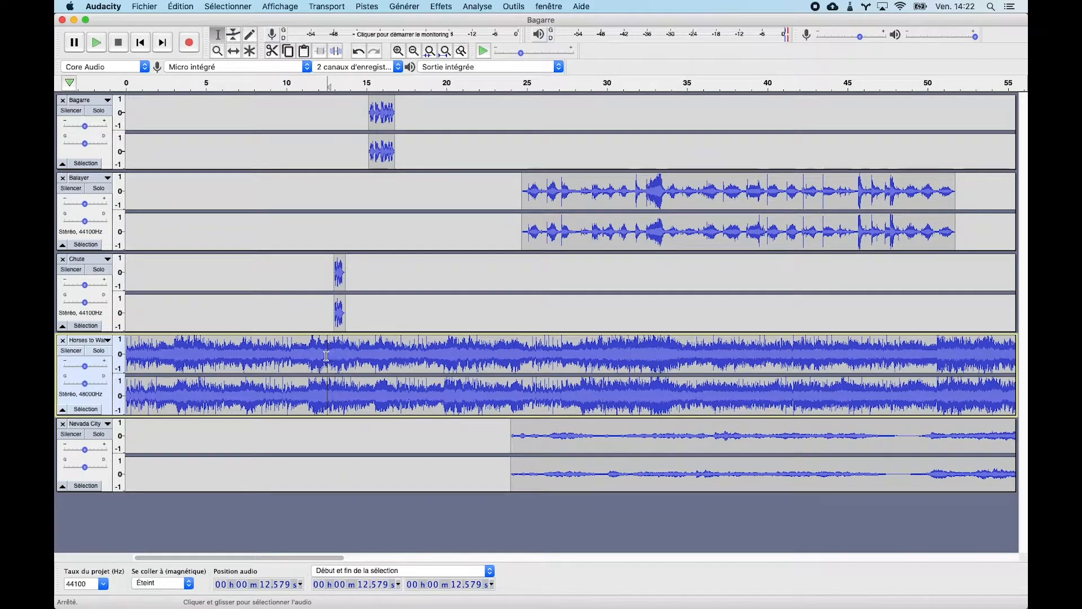
{"action": "left_click", "coordinate": [234, 35]}
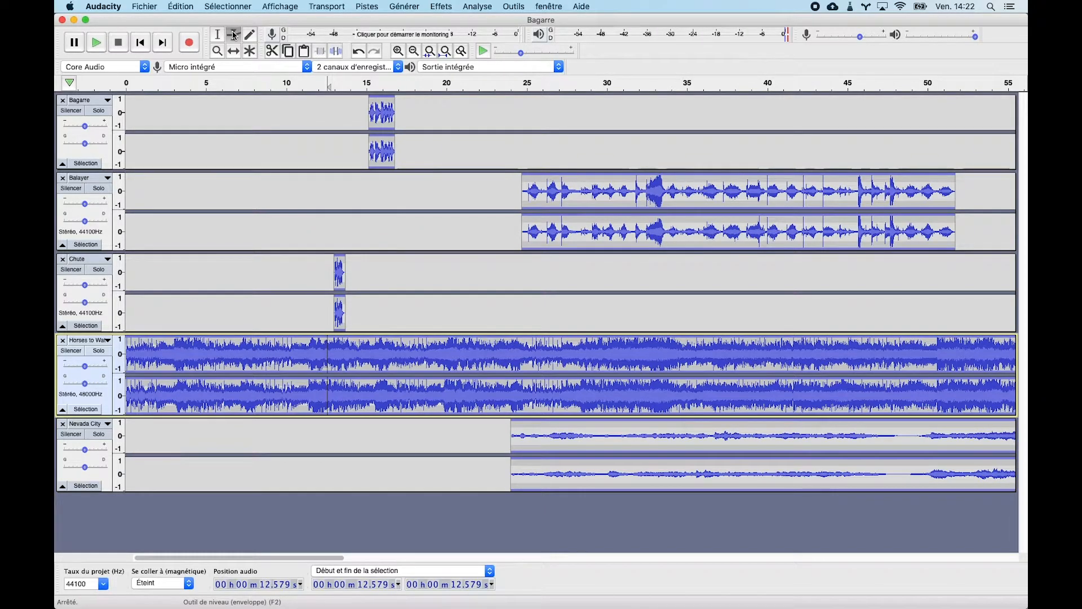
{"action": "left_click", "coordinate": [219, 35]}
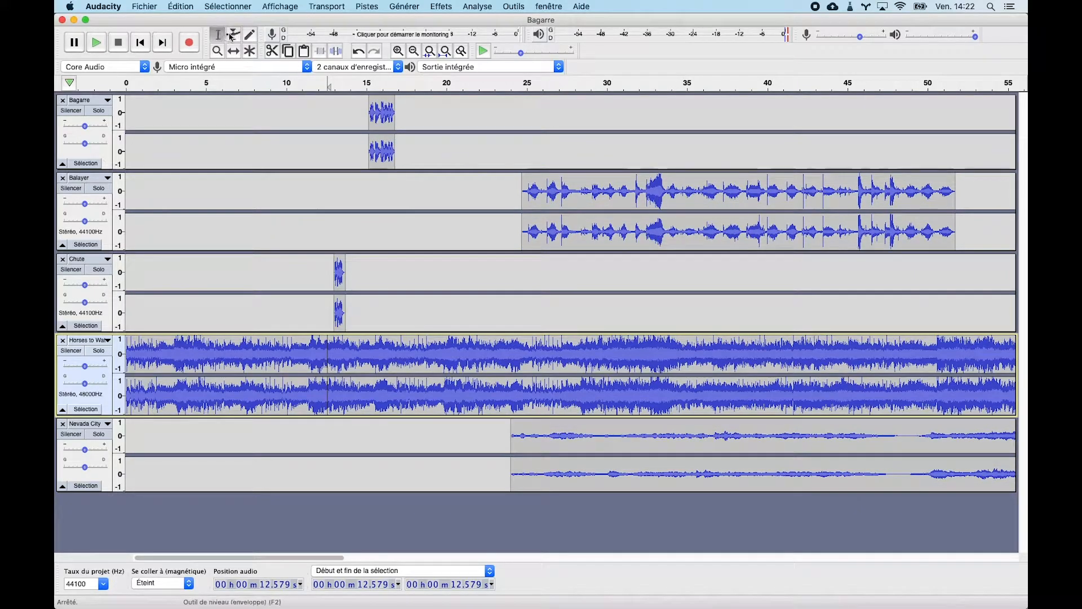
{"action": "left_click", "coordinate": [232, 38]}
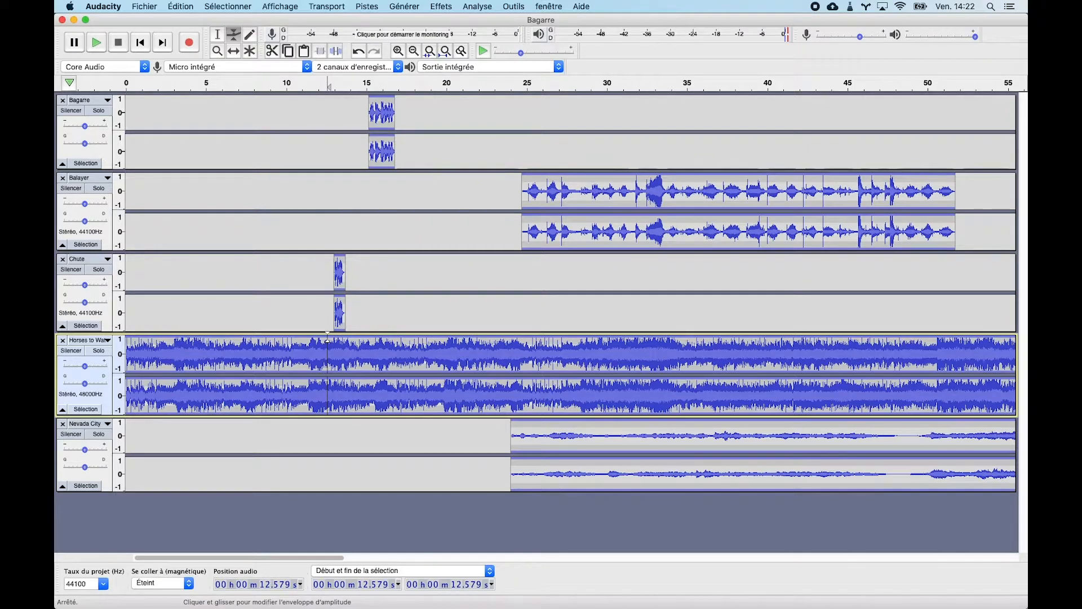
{"action": "left_click", "coordinate": [328, 340]}
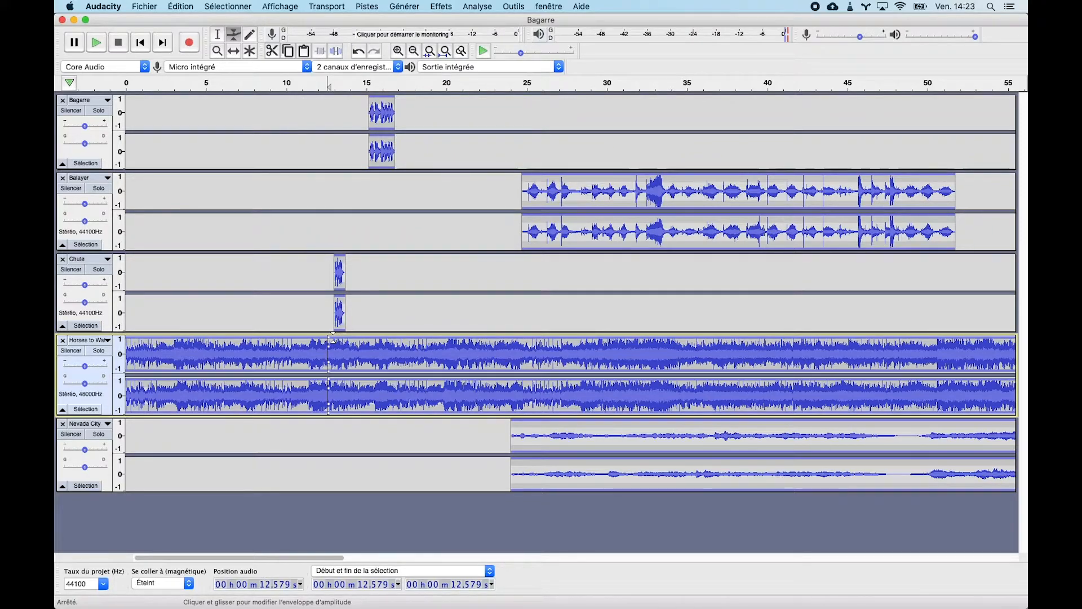
{"action": "left_click", "coordinate": [336, 338]}
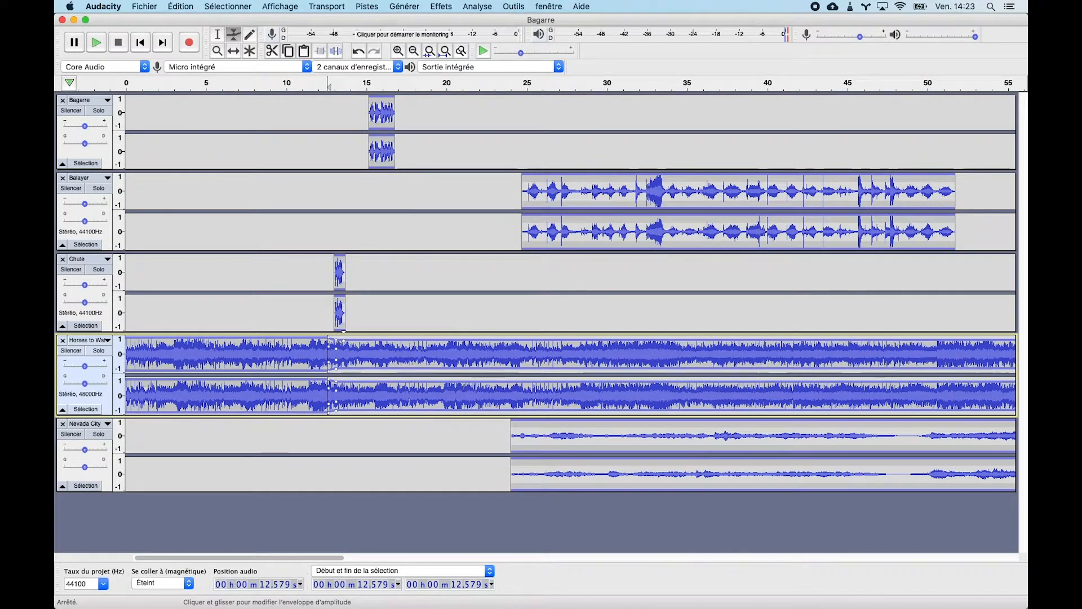
{"action": "left_click", "coordinate": [344, 339]}
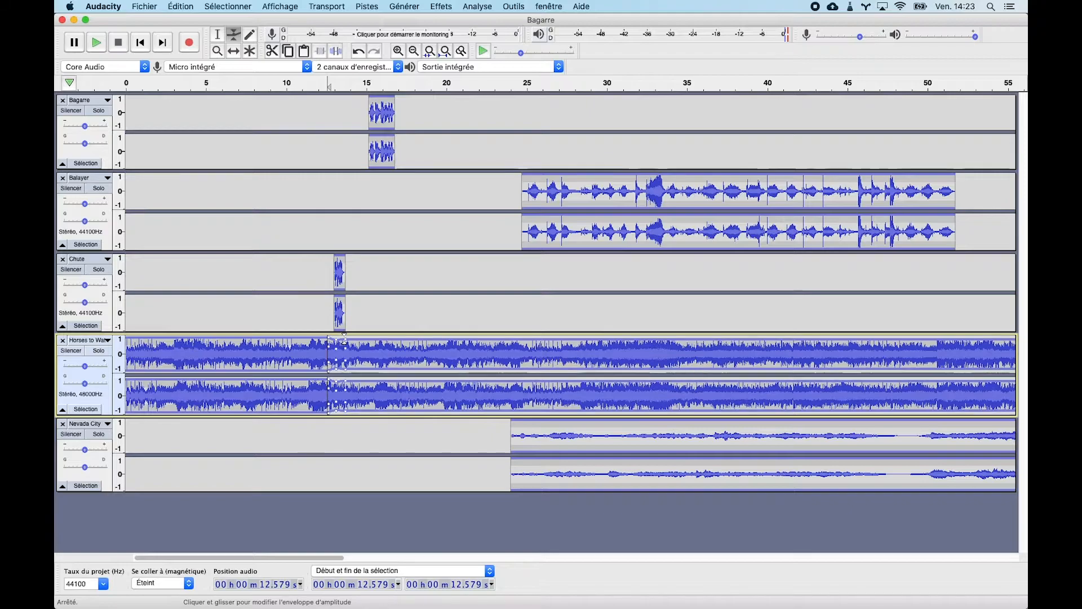
{"action": "left_click", "coordinate": [350, 339]}
Lower the two middle envelope points on the Horses music track to about 13.0 s and 13.6 s, dipping the volume beneath the Chute clip
{"action": "left_click", "coordinate": [218, 50]}
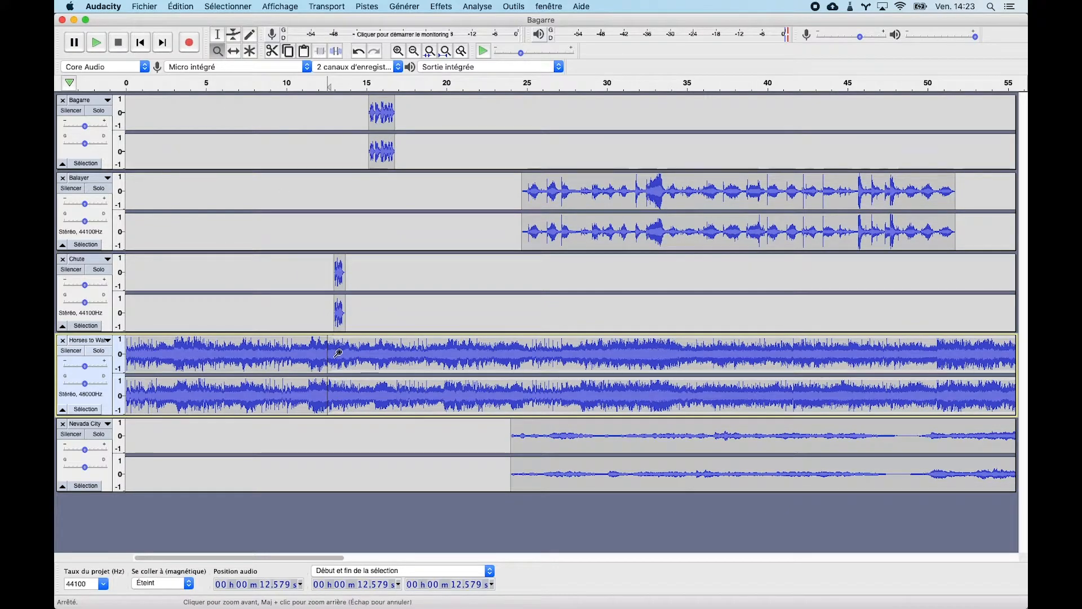
{"action": "left_click", "coordinate": [338, 353]}
{"action": "left_click", "coordinate": [338, 352]}
{"action": "left_click", "coordinate": [338, 353]}
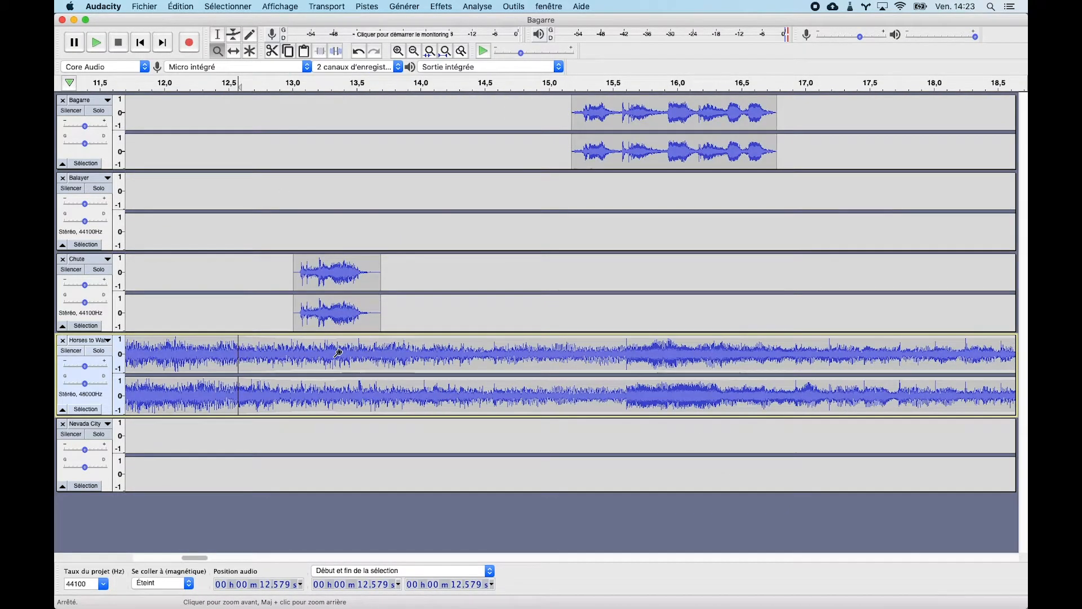
{"action": "left_click", "coordinate": [231, 37]}
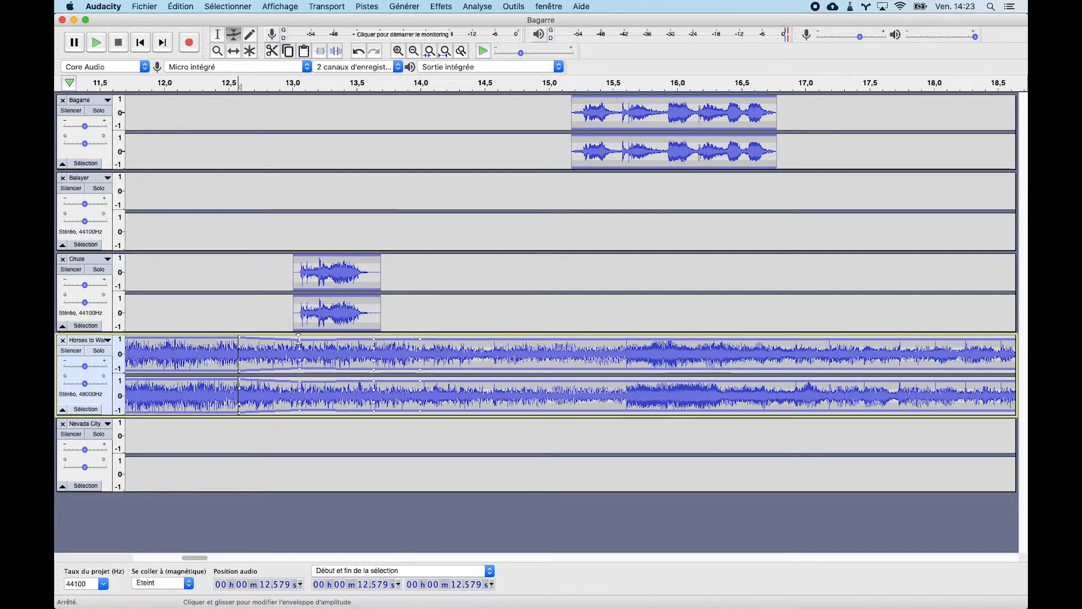
{"action": "left_click_drag", "start_coordinate": [299, 338], "coordinate": [292, 349]}
{"action": "left_click_drag", "start_coordinate": [293, 350], "coordinate": [293, 351]}
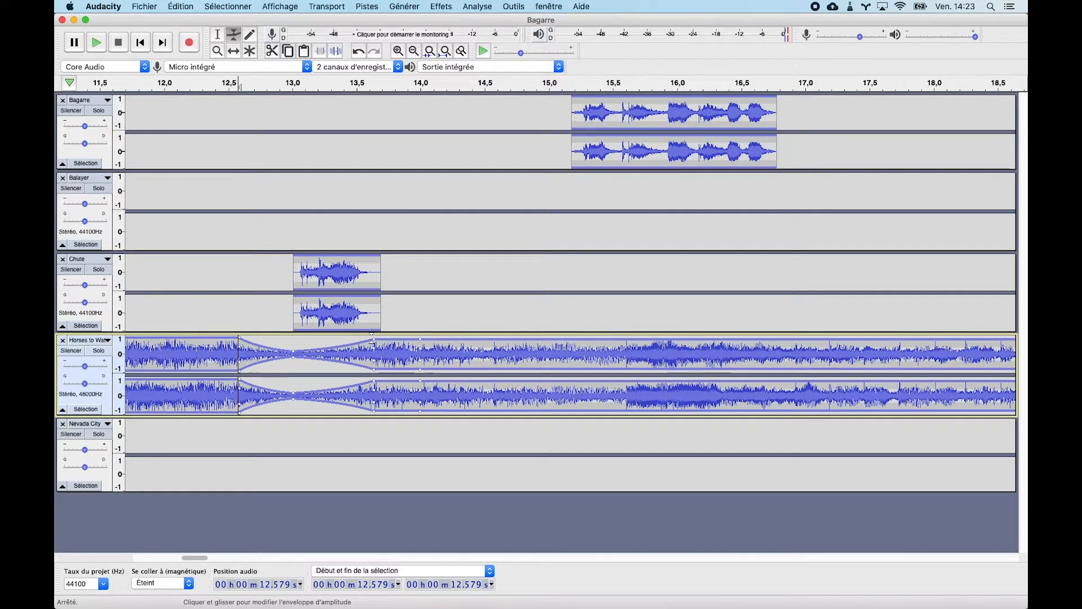
{"action": "left_click_drag", "start_coordinate": [374, 339], "coordinate": [375, 347]}
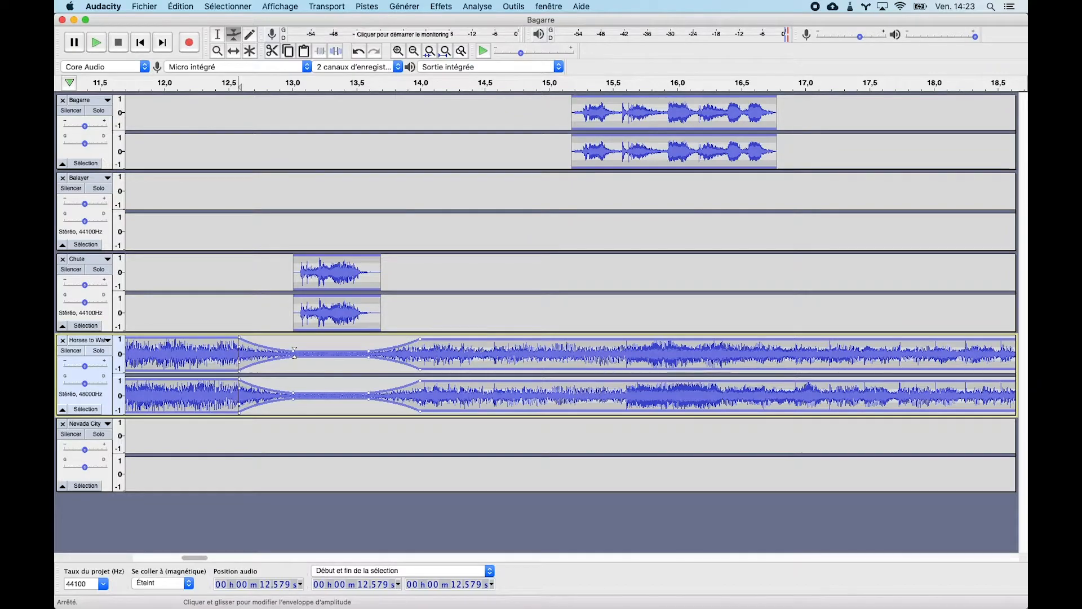
Play the project from about 12.2 s to check the music's volume dip under the Chute effect, and stop playback
{"action": "left_click", "coordinate": [220, 35]}
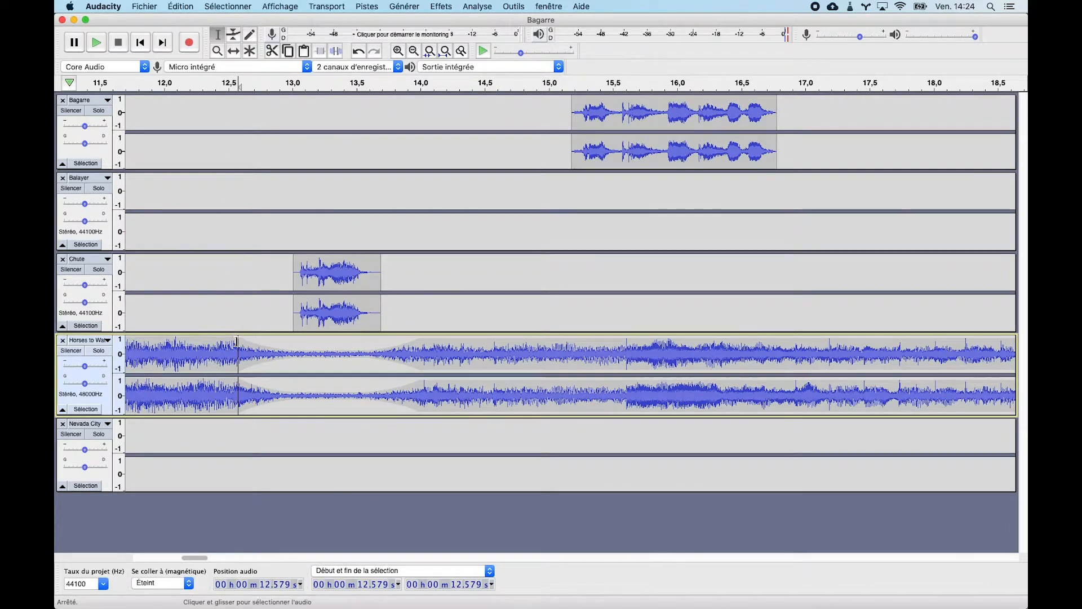
{"action": "left_click", "coordinate": [185, 349]}
{"action": "key", "text": "space"}
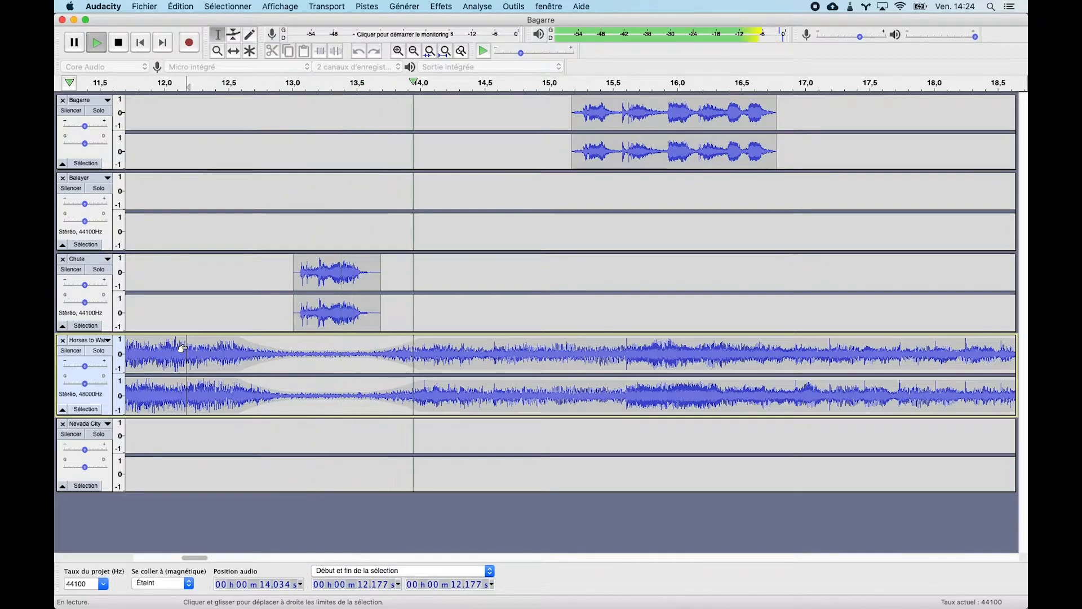
{"action": "key", "text": "space"}
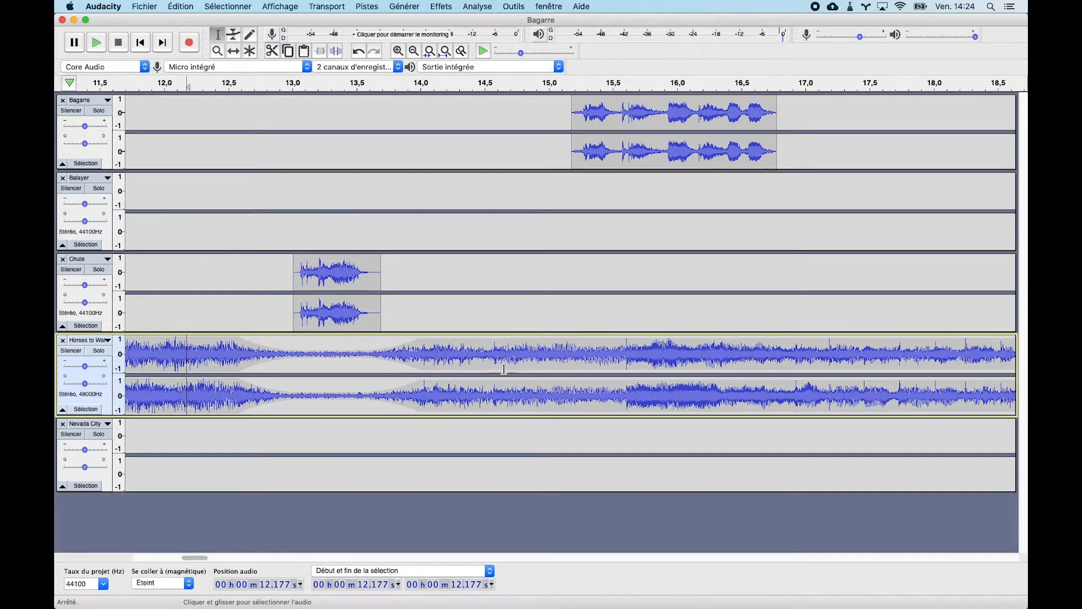
Add four envelope points to the Horses music track around the Bagarre clip, at about 15.0, 15.2, 16.8 and 16.9 s
{"action": "left_click", "coordinate": [555, 345]}
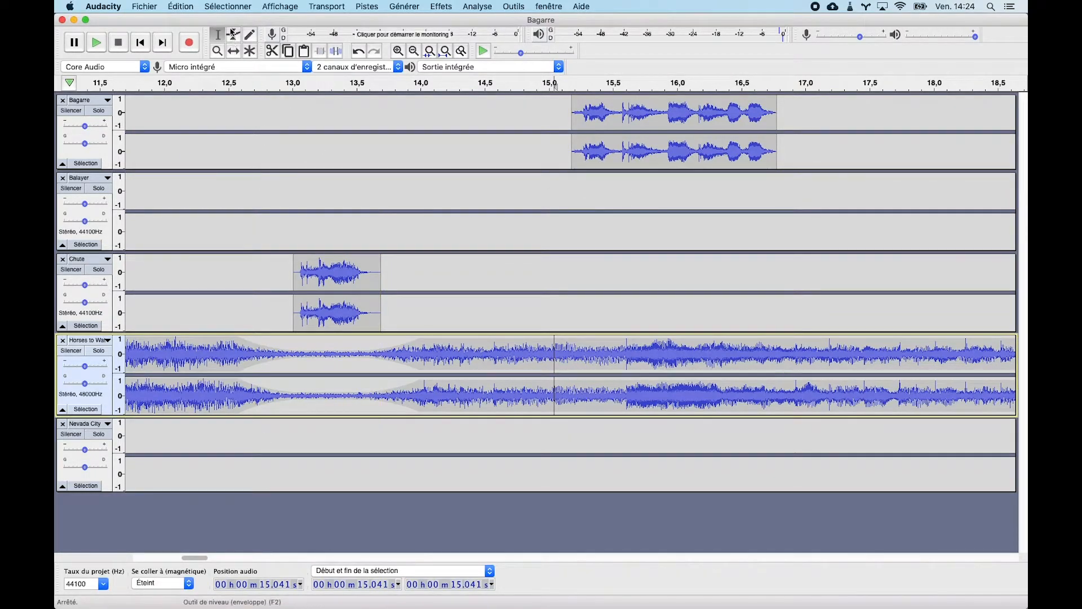
{"action": "left_click", "coordinate": [233, 32]}
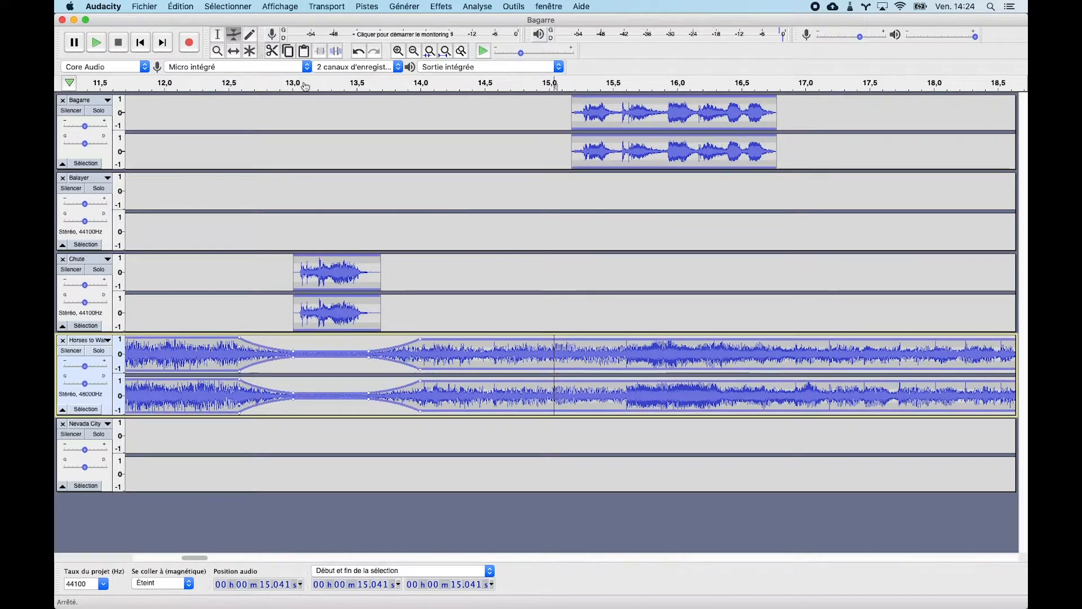
{"action": "left_click", "coordinate": [556, 340]}
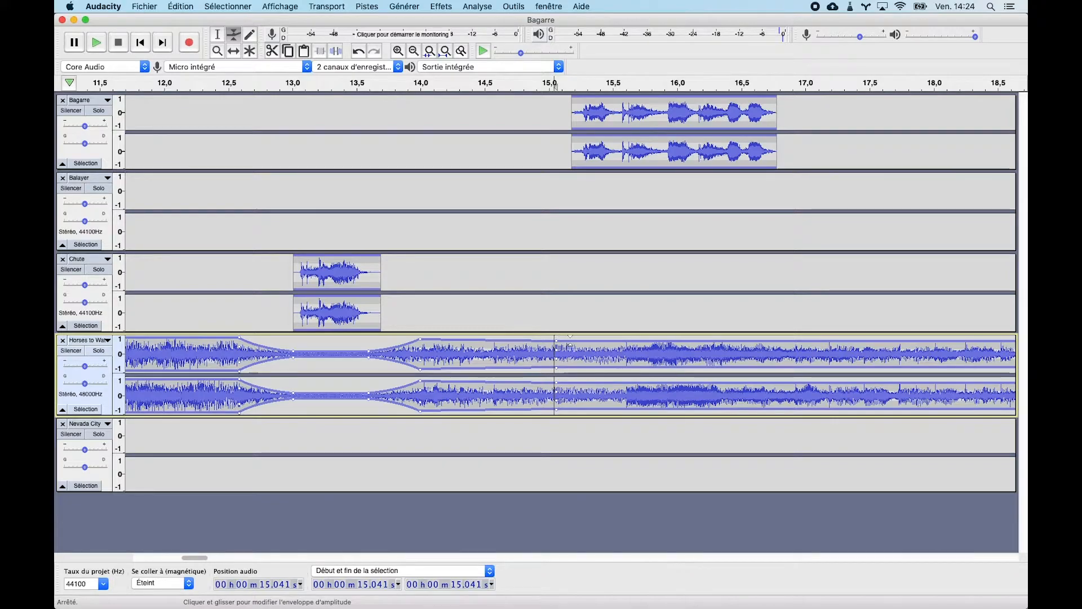
{"action": "left_click", "coordinate": [576, 342]}
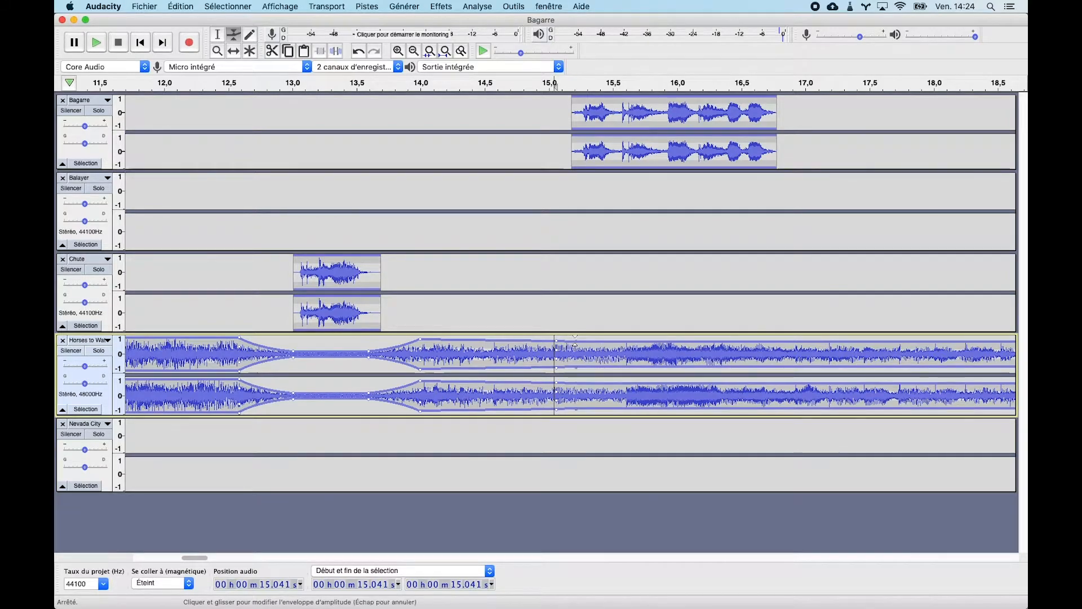
{"action": "left_click", "coordinate": [775, 343]}
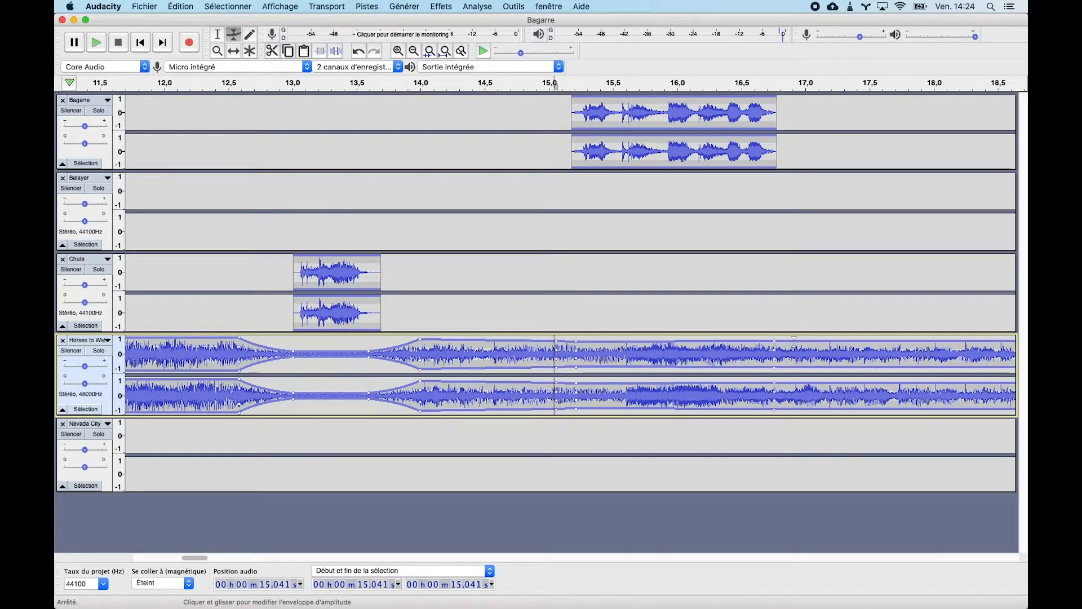
{"action": "left_click", "coordinate": [799, 342]}
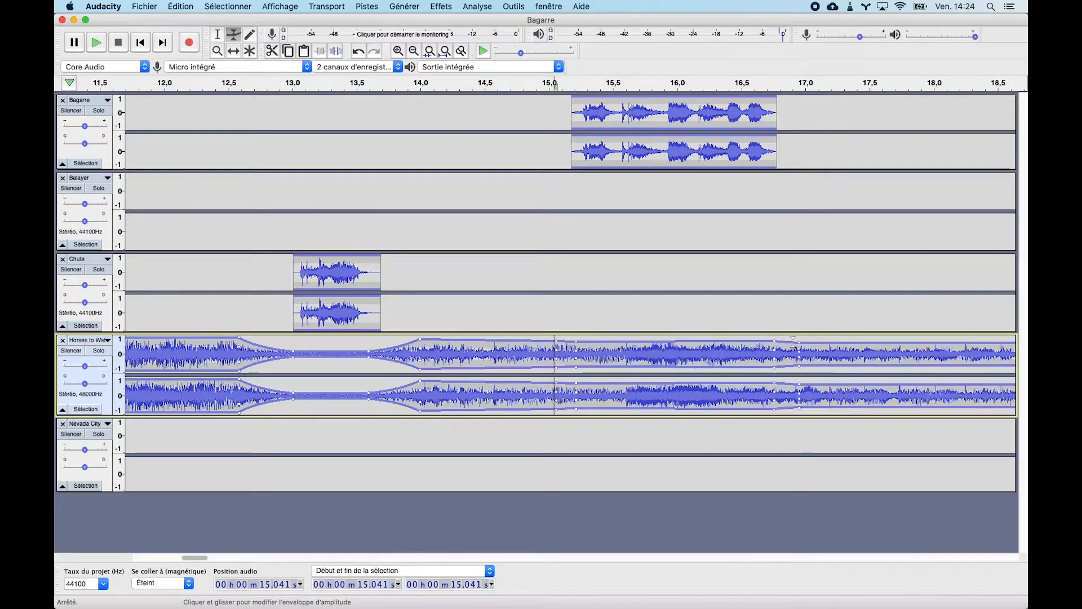
Lower the two middle envelope points beneath the Bagarre clip and shift the outer two to about 14.9 and 17.1 s on the Horses track
{"action": "mouse_move", "coordinate": [775, 342]}
{"action": "left_mouse_down"}
{"action": "mouse_move", "coordinate": [770, 364]}
{"action": "mouse_move", "coordinate": [769, 352]}
{"action": "left_mouse_up"}
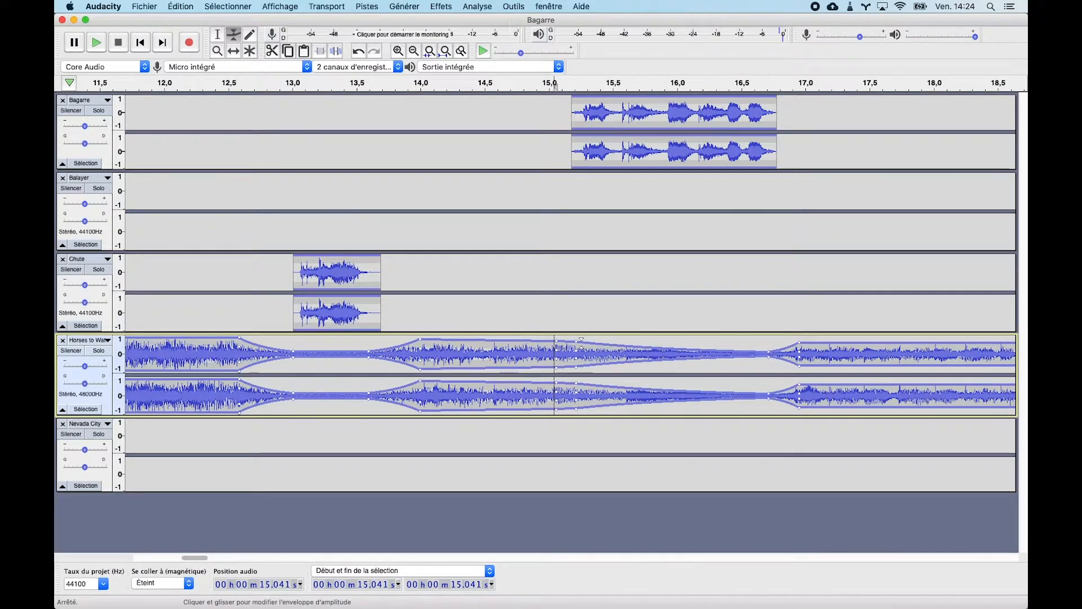
{"action": "left_click_drag", "start_coordinate": [578, 343], "coordinate": [578, 348]}
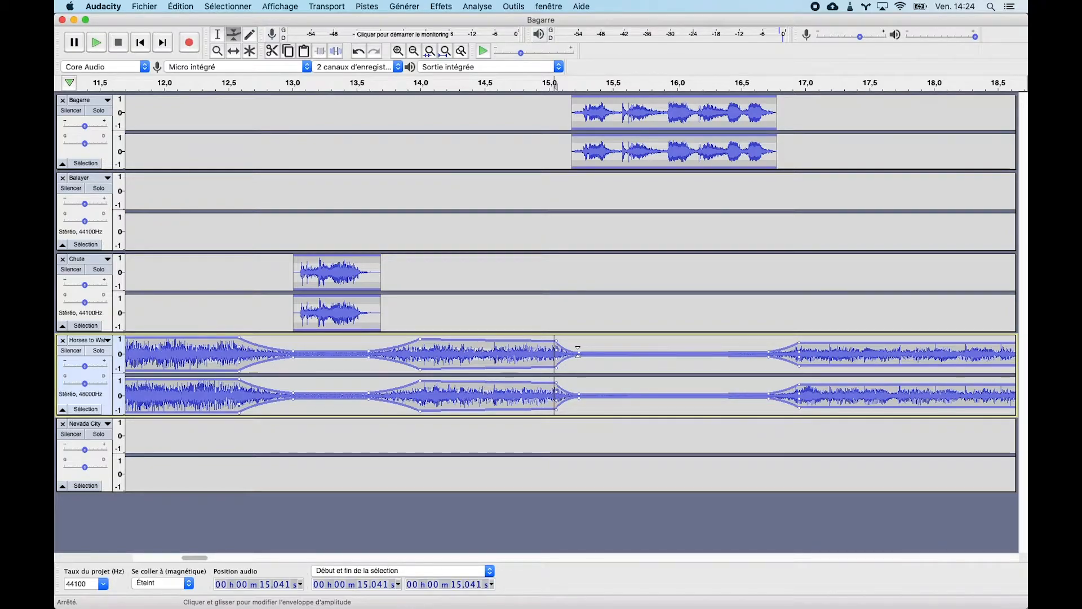
{"action": "left_click_drag", "start_coordinate": [555, 344], "coordinate": [537, 341]}
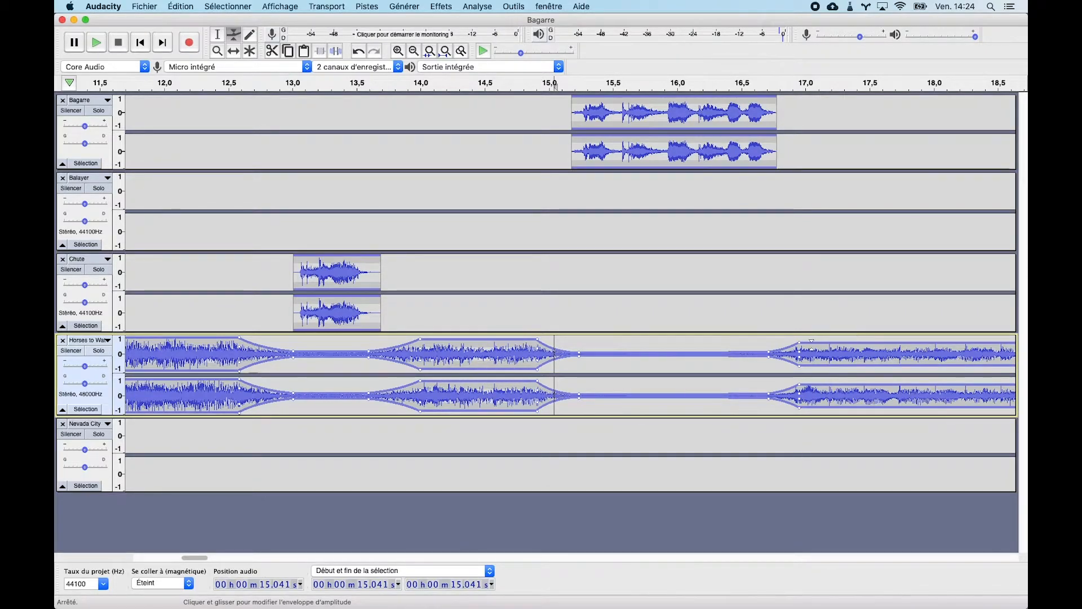
{"action": "left_click_drag", "start_coordinate": [812, 341], "coordinate": [819, 340]}
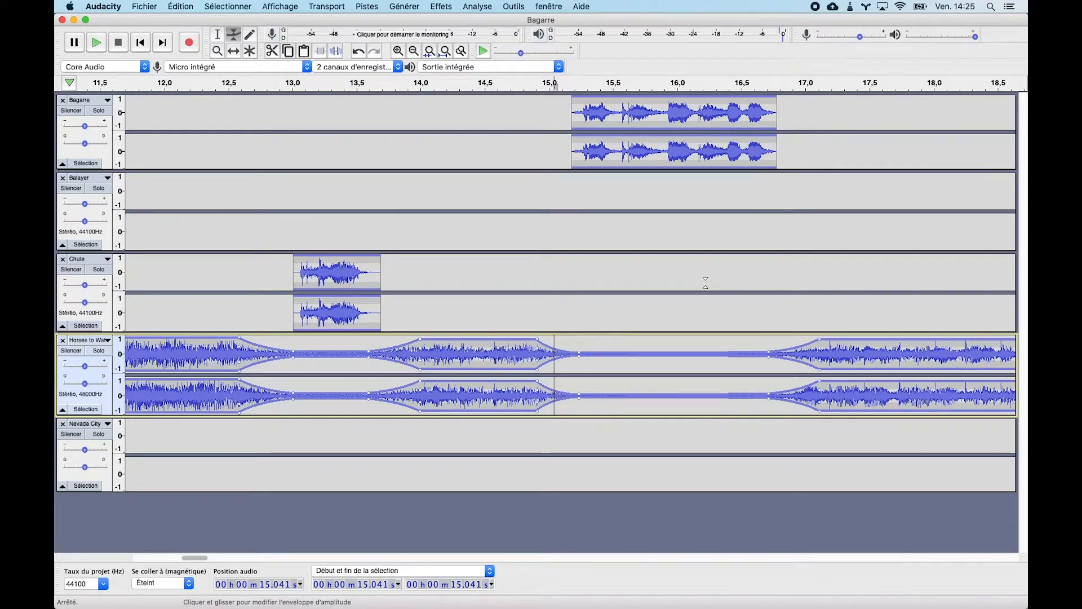
Play the project from 14.4 s to check the music's volume dip under the Bagarre effect, and stop playback
{"action": "left_click", "coordinate": [223, 37]}
{"action": "left_click", "coordinate": [472, 356]}
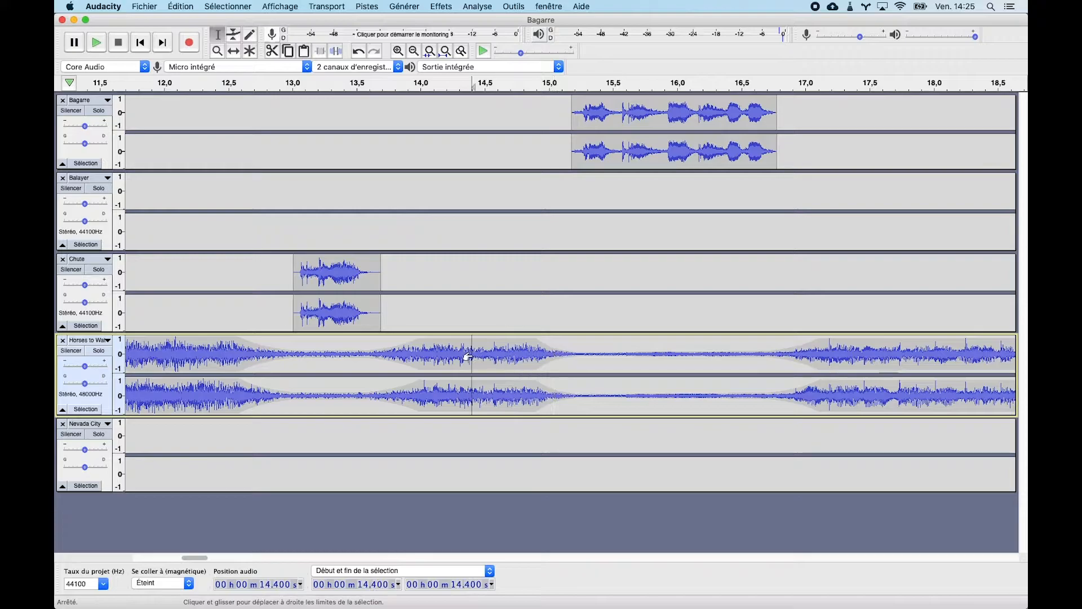
{"action": "key", "text": "space"}
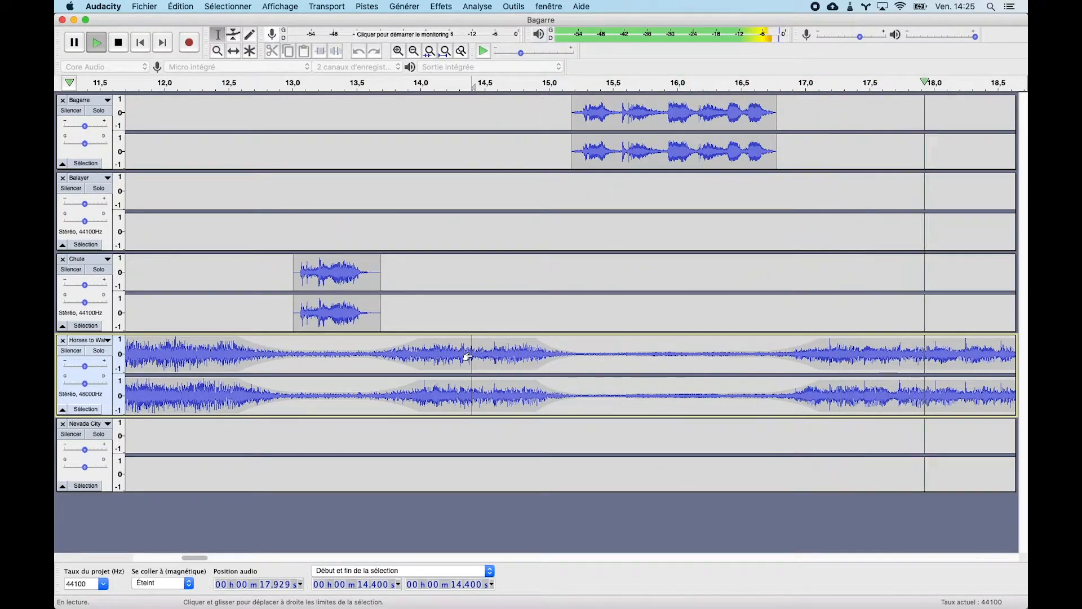
{"action": "key", "text": "space"}
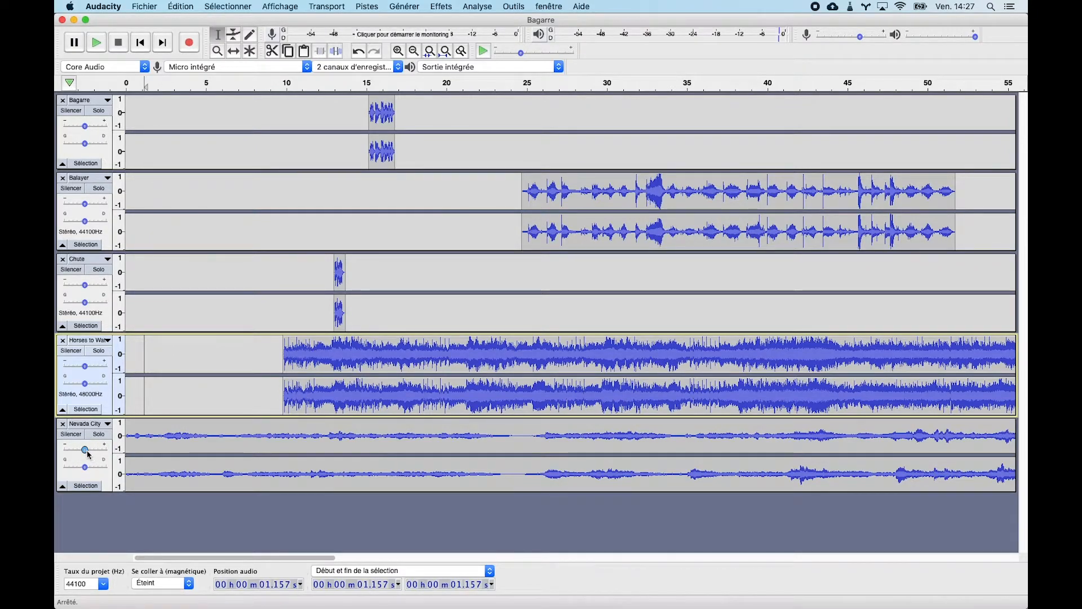
Raise the Nevada City track's gain slightly and play the project from about 1.2 s to hear the balance with the Horses music
{"action": "left_click_drag", "start_coordinate": [88, 453], "coordinate": [92, 454]}
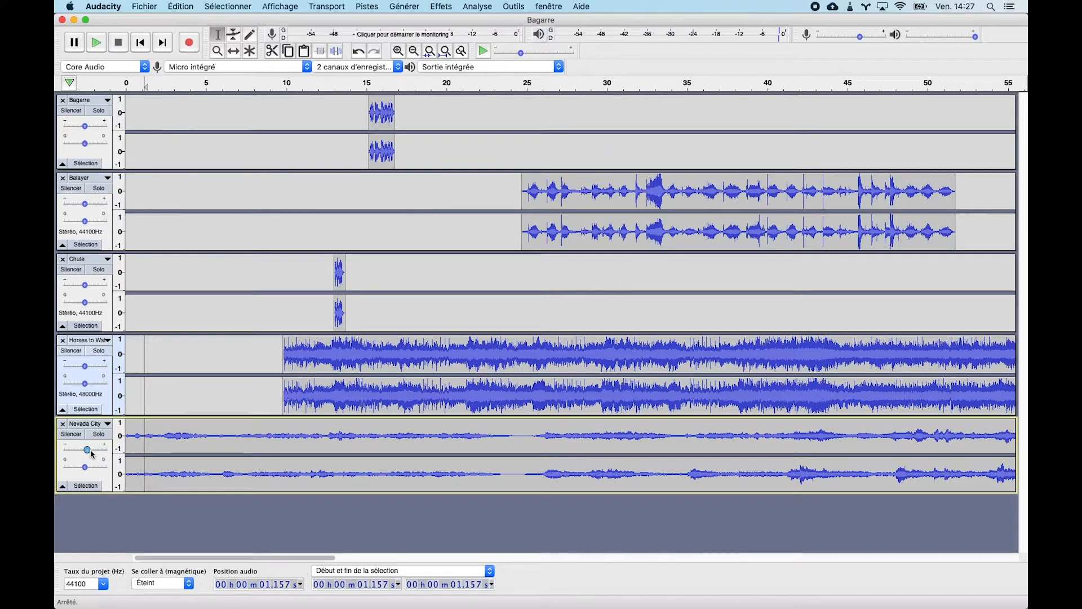
{"action": "key", "text": "space"}
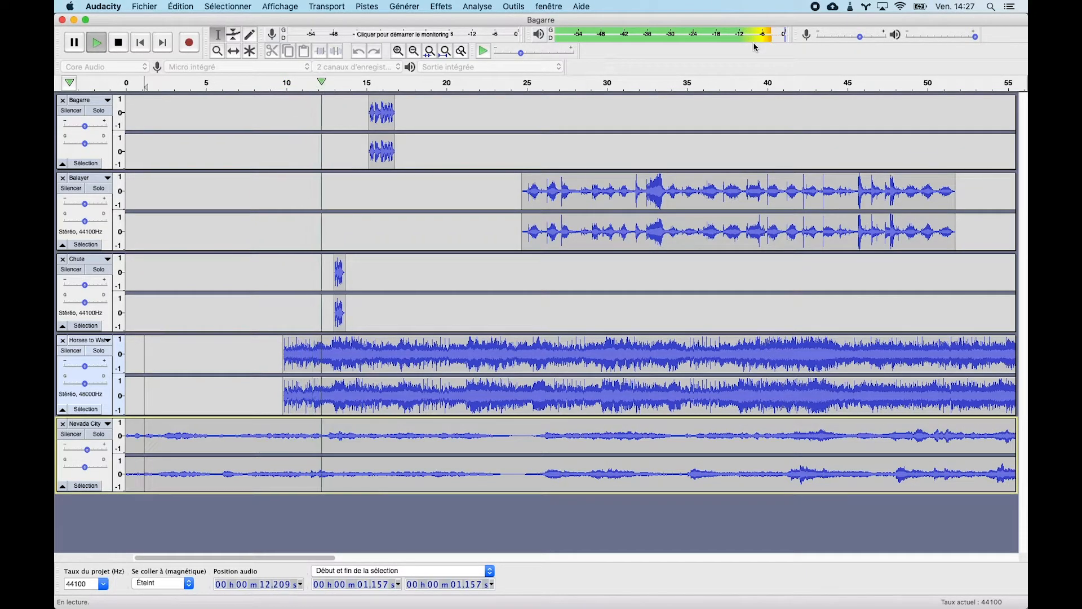
{"action": "key", "text": "space"}
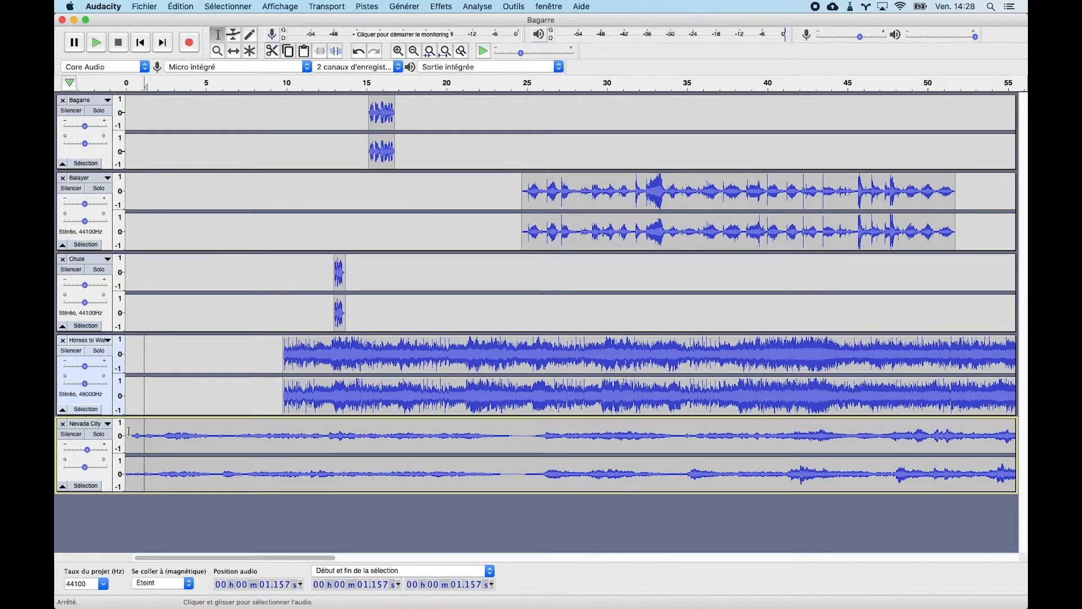
Replay the Nevada City music from about 1.2 s, raise the track's gain further, and listen to the same passage again
{"action": "key", "text": "space"}
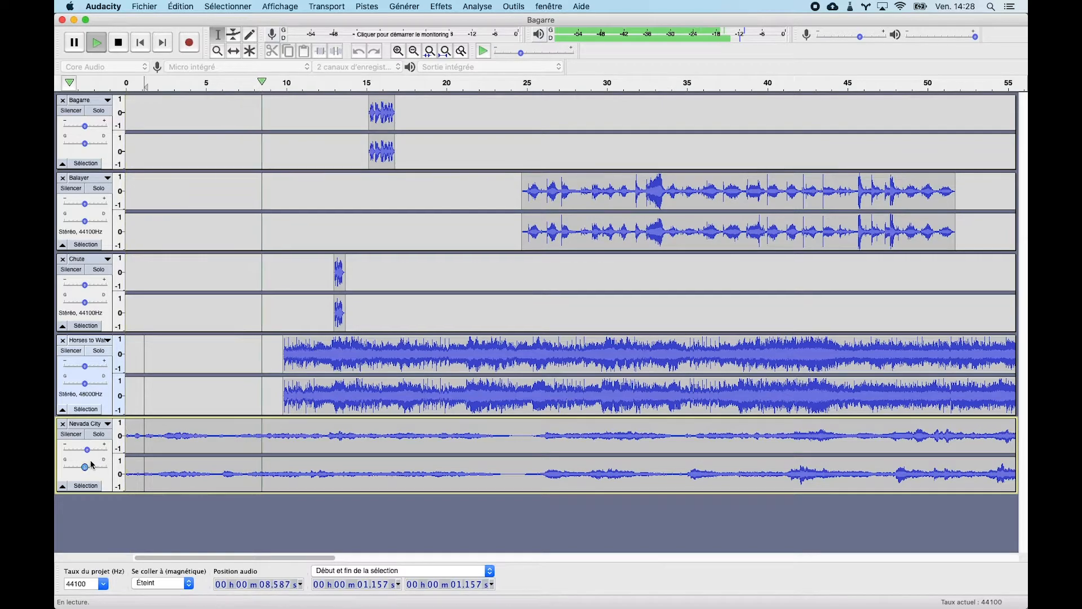
{"action": "key", "text": "space"}
{"action": "left_click_drag", "start_coordinate": [87, 450], "coordinate": [97, 456]}
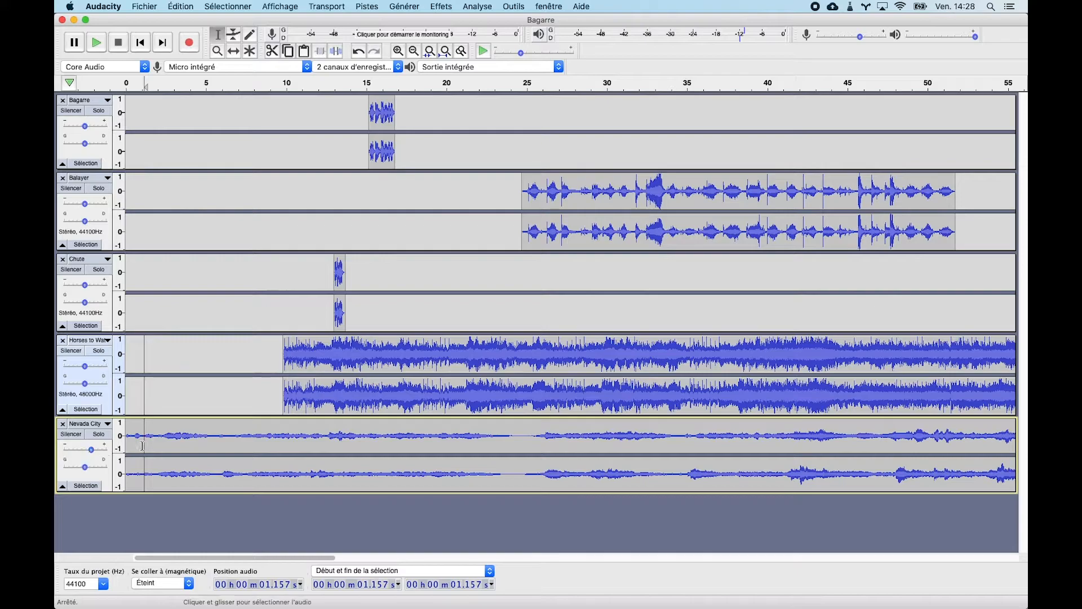
{"action": "key", "text": "space"}
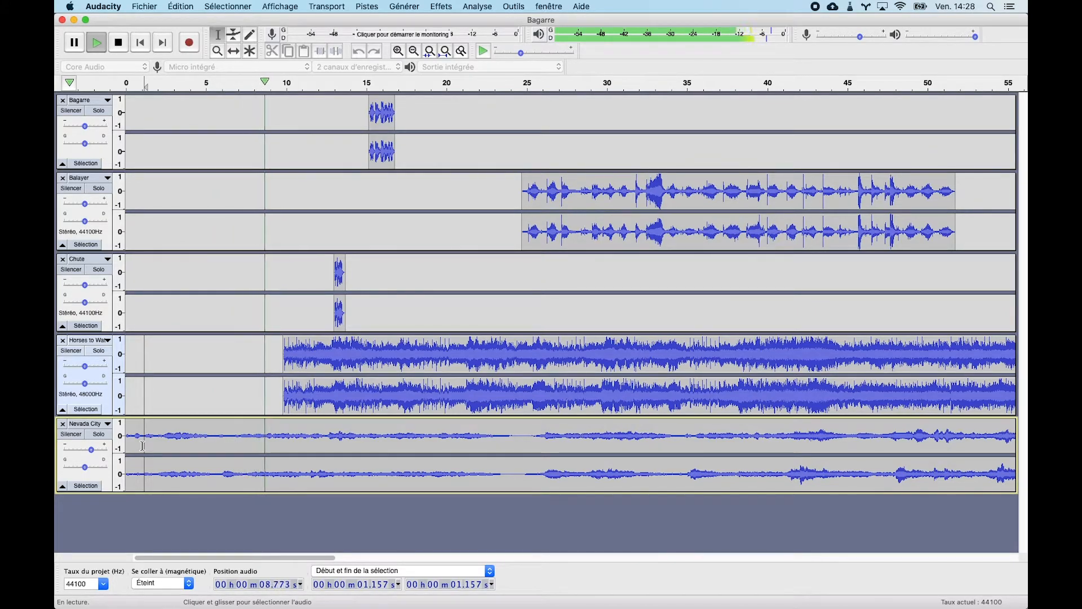
{"action": "key", "text": "space"}
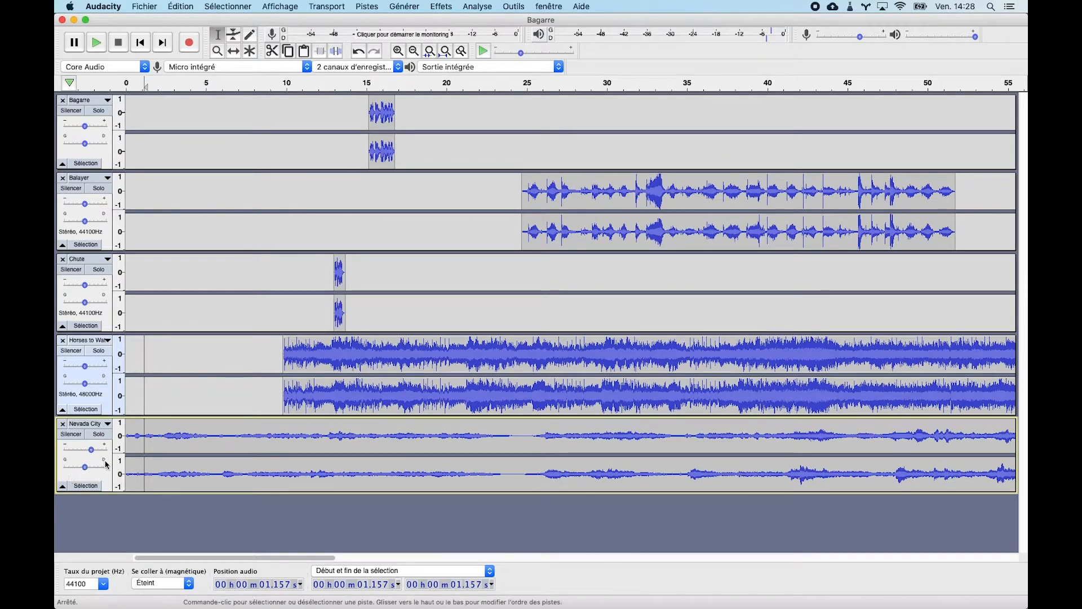
Pan the Nevada City track fully left, listen to it from about 1.2 s, and undo the panning
{"action": "left_click_drag", "start_coordinate": [85, 471], "coordinate": [66, 468]}
{"action": "key", "text": "space"}
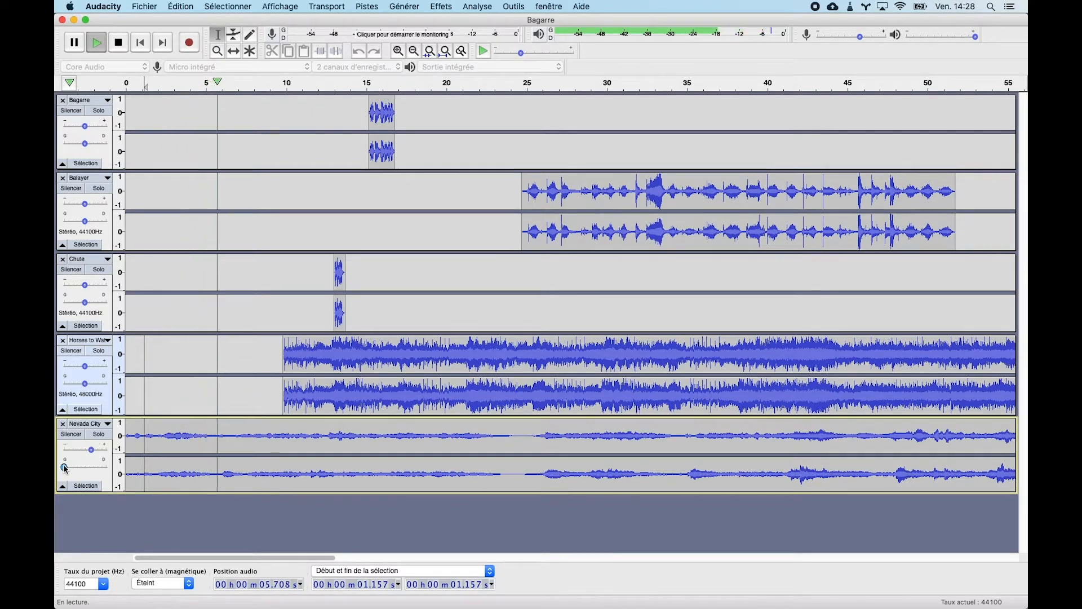
{"action": "key", "text": "space"}
{"action": "key", "text": "super+z"}
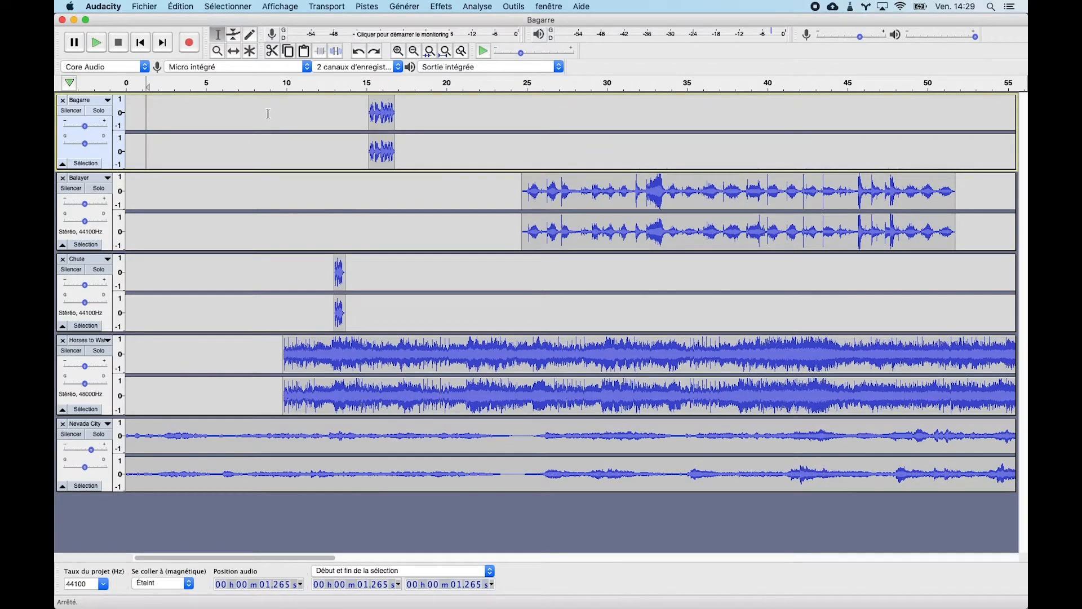
Split the Bagarre stereo track into two mono tracks and slide the lower clip to about 0.6 s and the upper one to about 3.0 s
{"action": "left_click", "coordinate": [107, 101]}
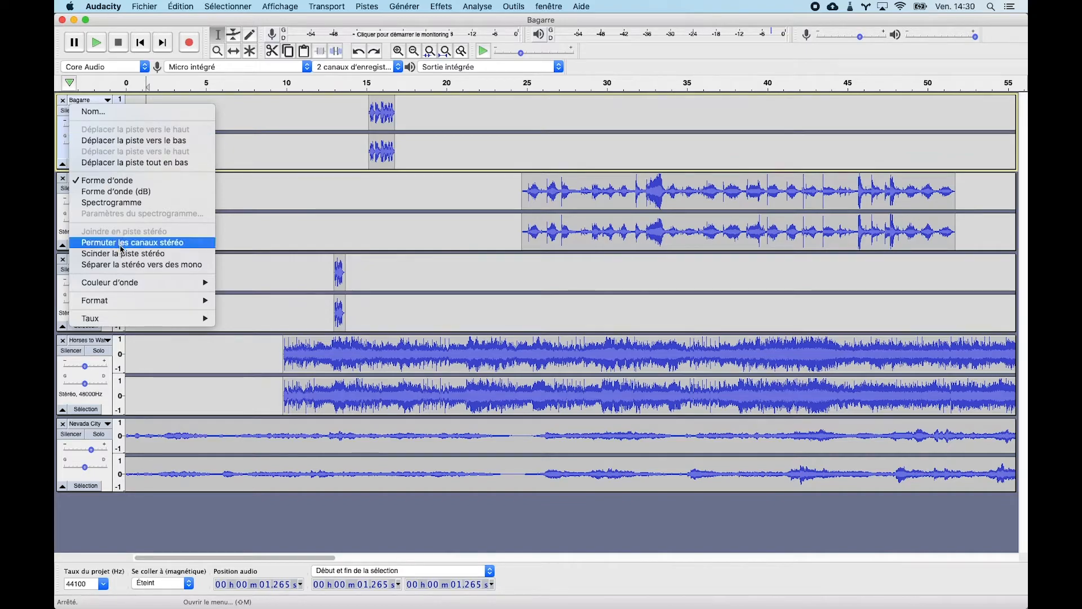
{"action": "left_click", "coordinate": [120, 265]}
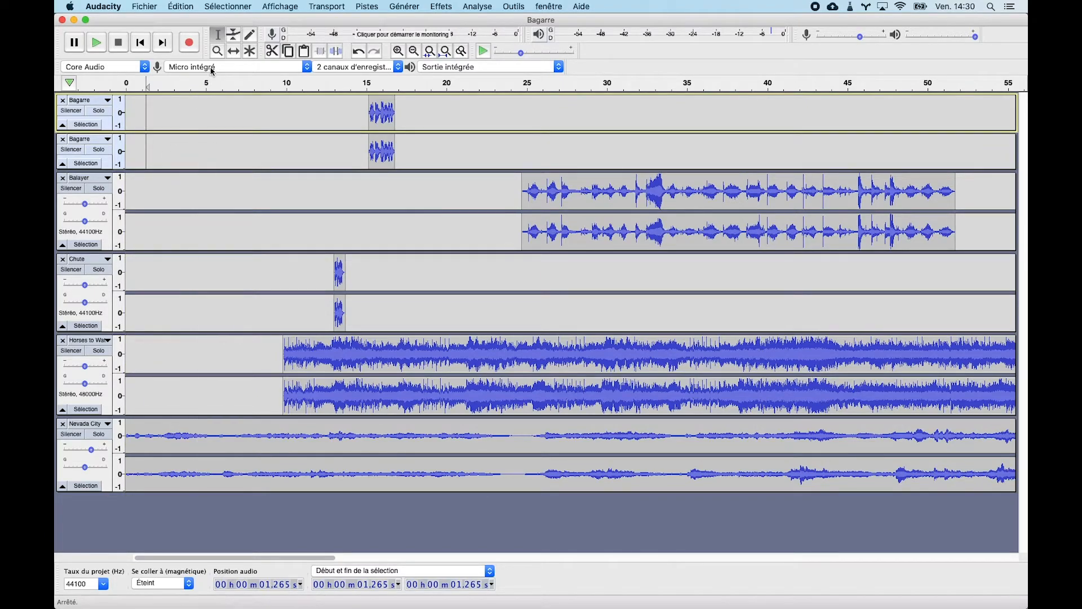
{"action": "left_click", "coordinate": [234, 52]}
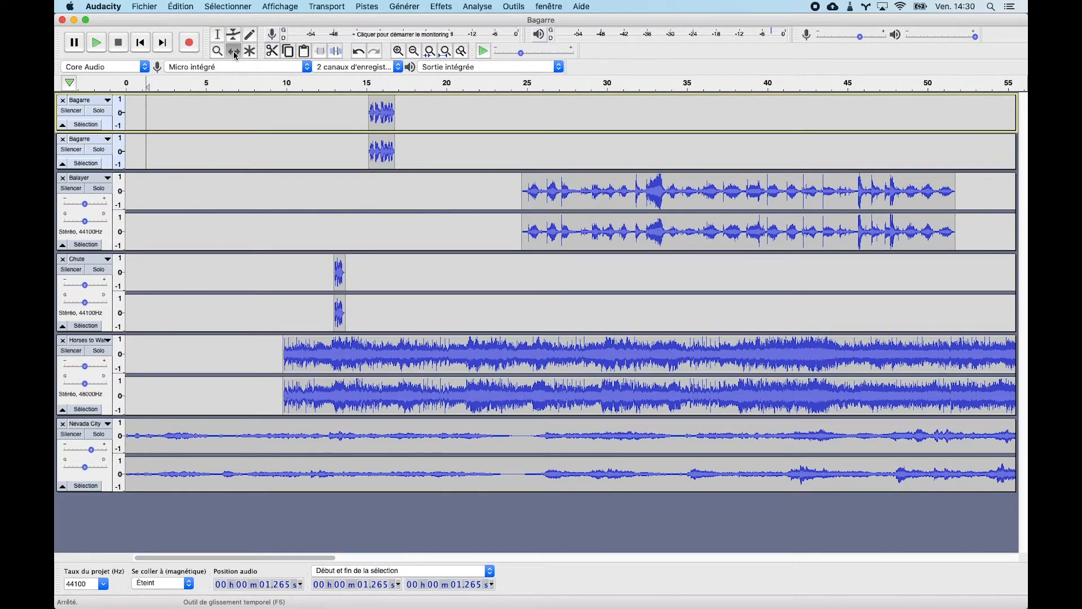
{"action": "left_click_drag", "start_coordinate": [369, 147], "coordinate": [305, 161]}
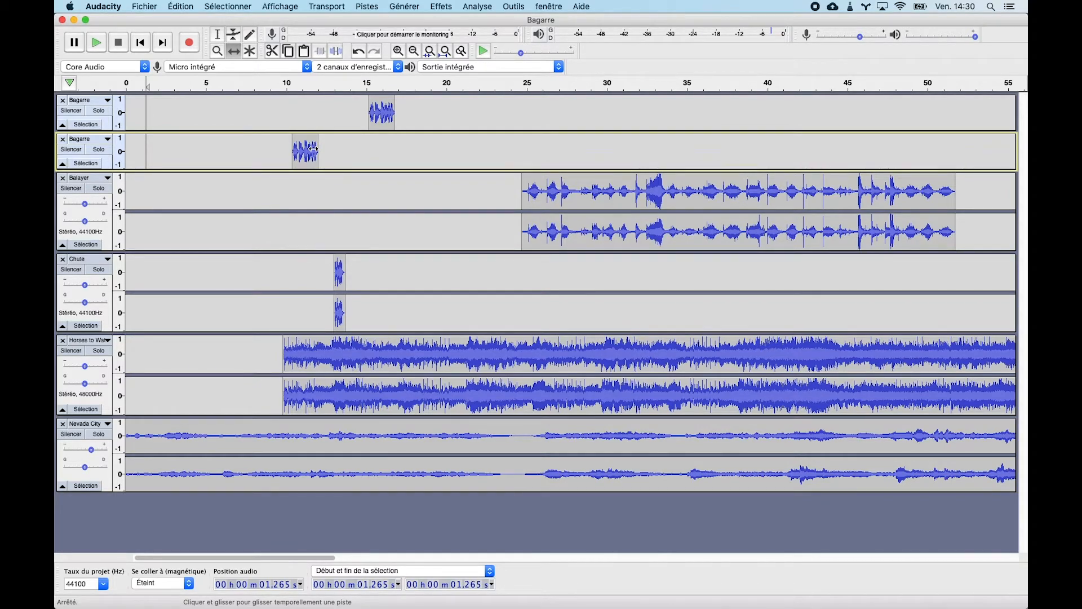
{"action": "left_click_drag", "start_coordinate": [313, 148], "coordinate": [152, 160]}
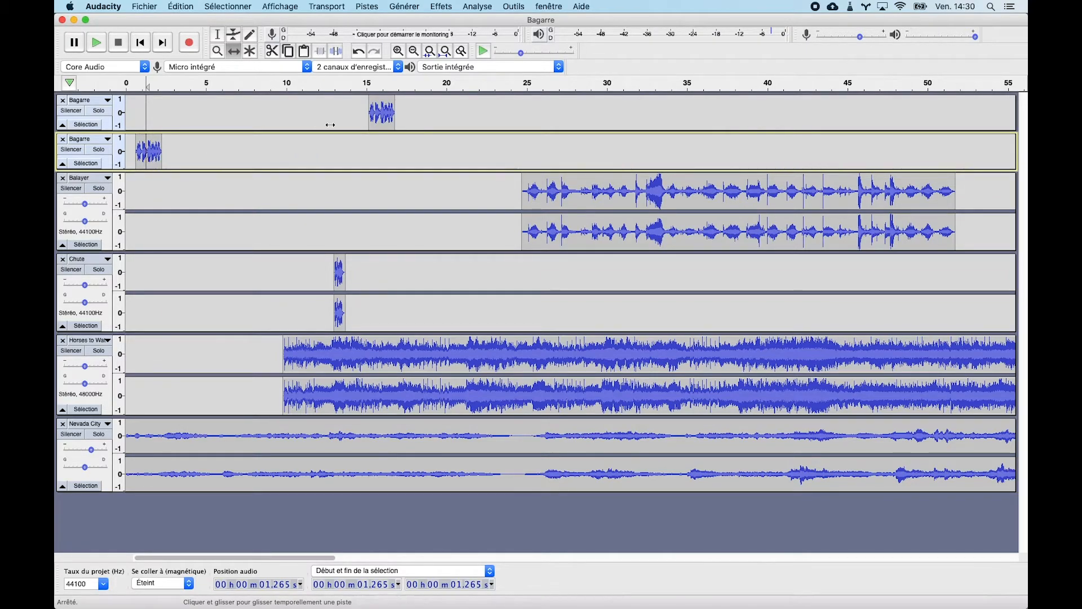
{"action": "left_click_drag", "start_coordinate": [378, 118], "coordinate": [185, 131]}
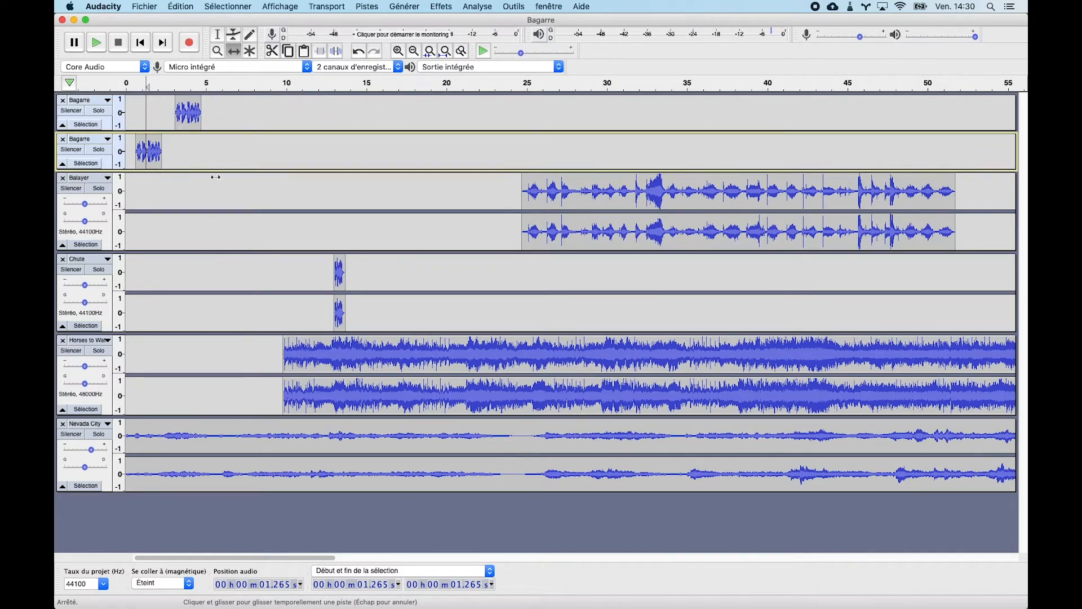
Slide the Horses clip to about 17.1 s, the Chute clip to about 19.2 s and the Nevada City clip to about 17.5 s
{"action": "left_click_drag", "start_coordinate": [298, 346], "coordinate": [415, 346]}
{"action": "left_click_drag", "start_coordinate": [339, 277], "coordinate": [441, 277]}
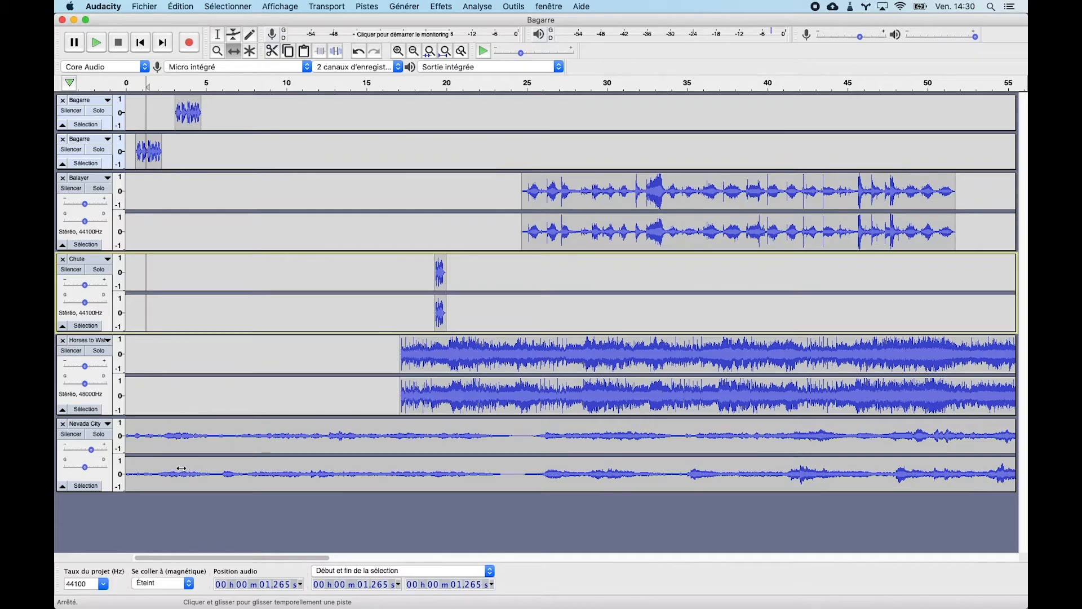
{"action": "left_click_drag", "start_coordinate": [181, 469], "coordinate": [463, 441]}
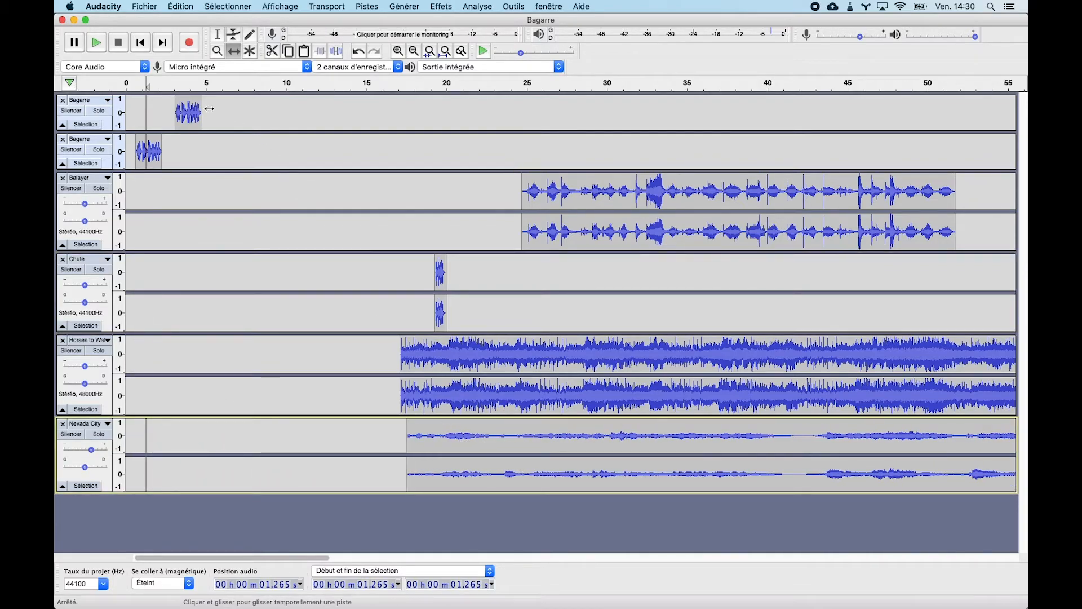
Slide the clip on the upper Bagarre track earlier, to about 2.5 s
{"action": "left_click", "coordinate": [217, 35]}
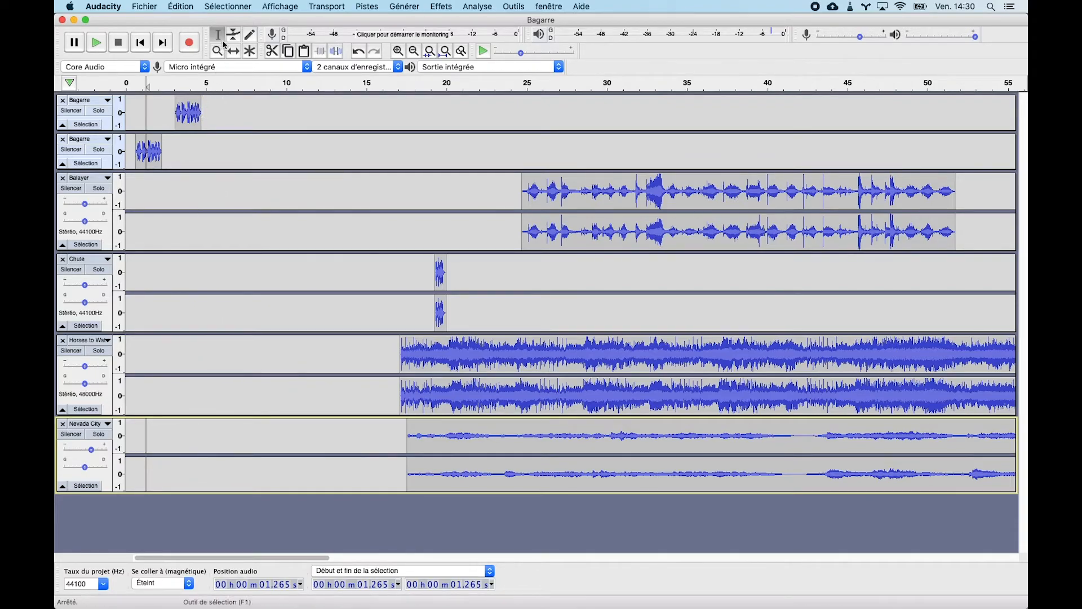
{"action": "left_click", "coordinate": [233, 51]}
{"action": "left_click_drag", "start_coordinate": [195, 112], "coordinate": [161, 120]}
Copy the upper Bagarre clip and paste it at about 4.6 s and 9.2 s on the lower track and 6.9 s on the upper track
{"action": "key", "text": "F1"}
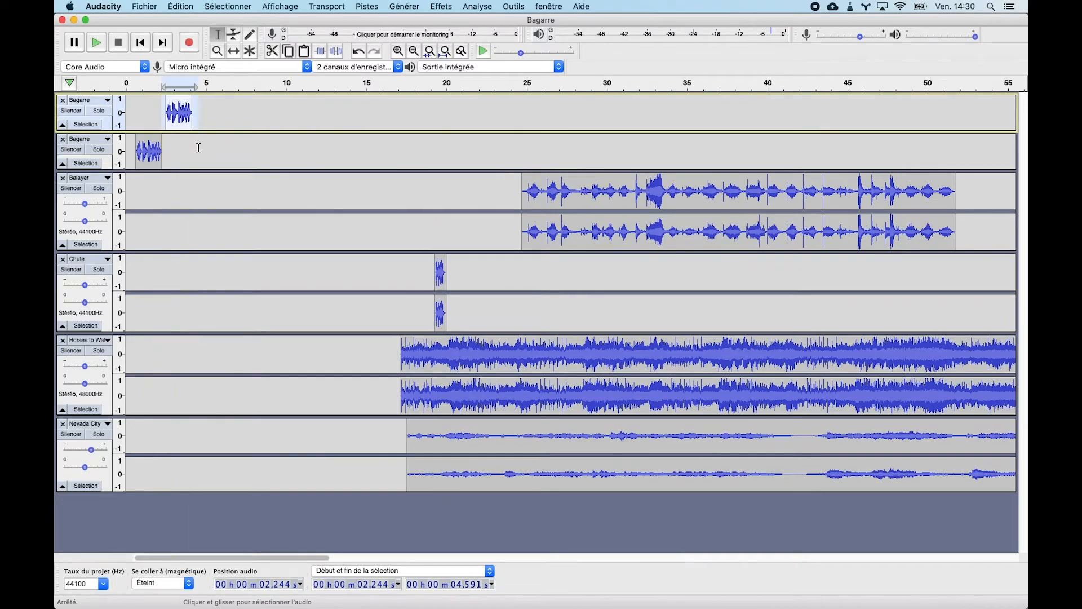
{"action": "left_click", "coordinate": [196, 149]}
{"action": "key", "text": "super+v"}
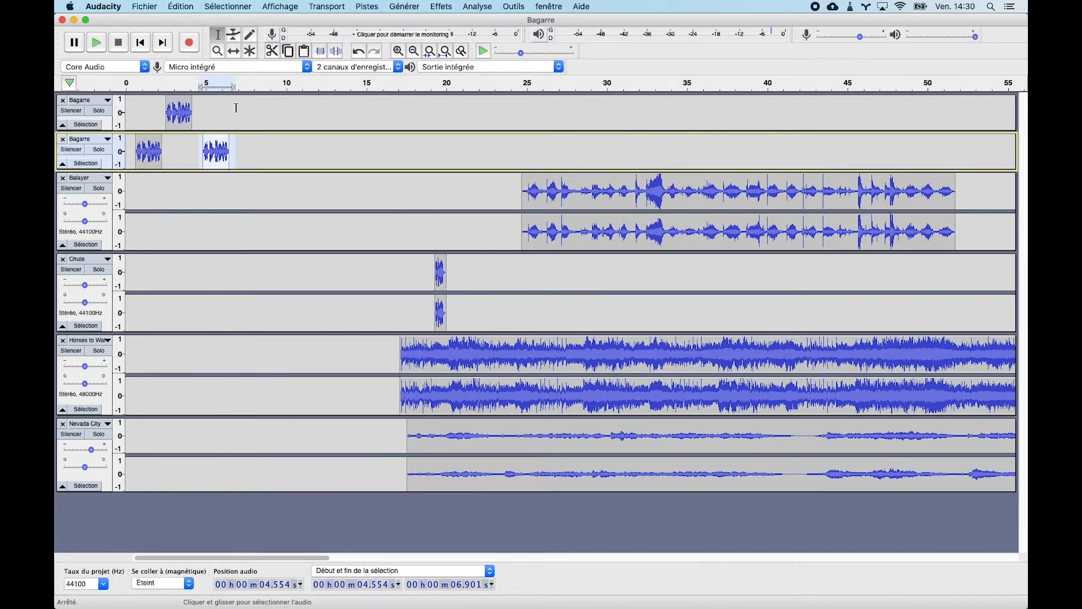
{"action": "left_click", "coordinate": [236, 107]}
{"action": "key", "text": "super+v"}
{"action": "left_click", "coordinate": [274, 149]}
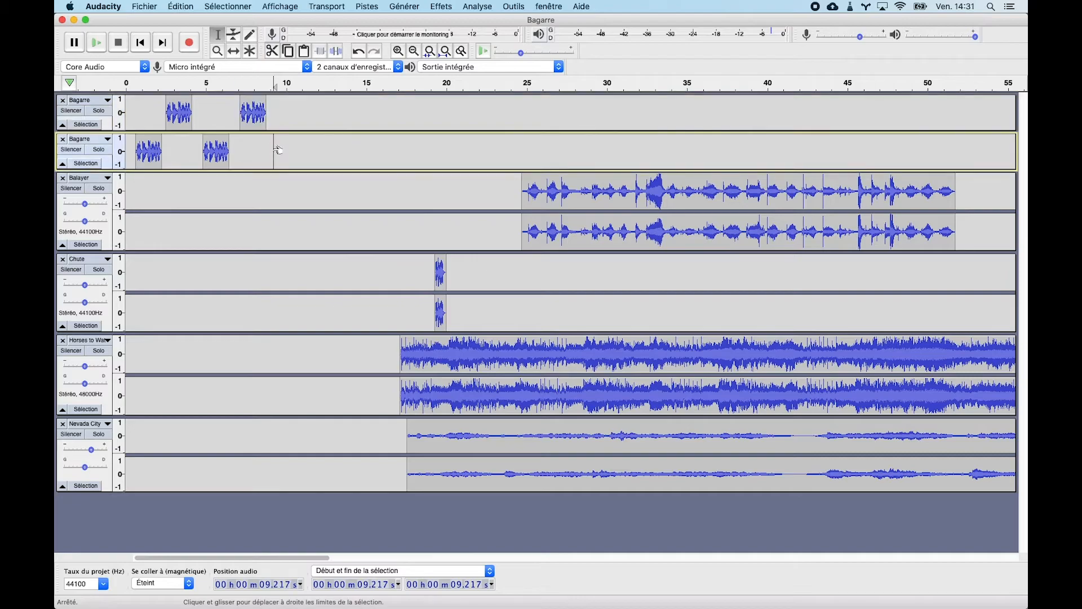
{"action": "key", "text": "super+v"}
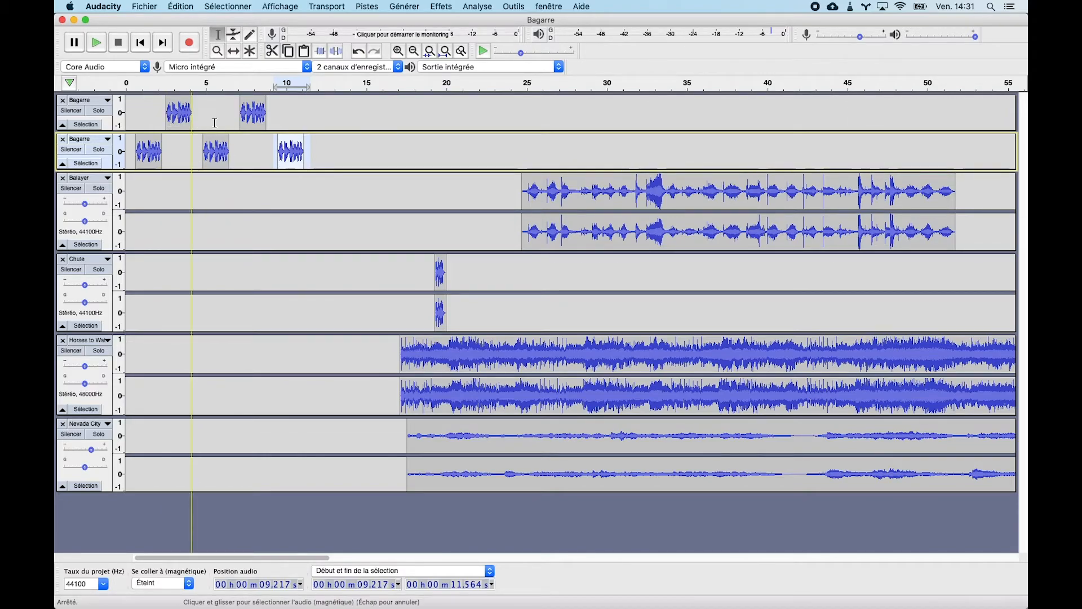
Enlarge both mono Bagarre tracks vertically, and pan the lower one fully left and the upper one fully right
{"action": "left_click_drag", "start_coordinate": [172, 131], "coordinate": [172, 184]}
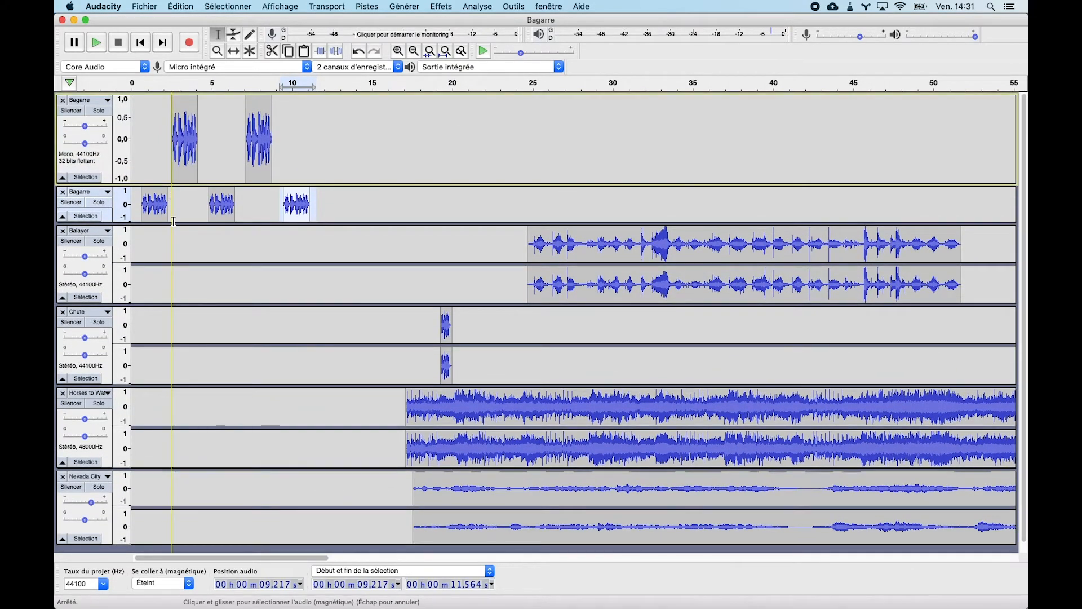
{"action": "left_click_drag", "start_coordinate": [172, 223], "coordinate": [169, 277]}
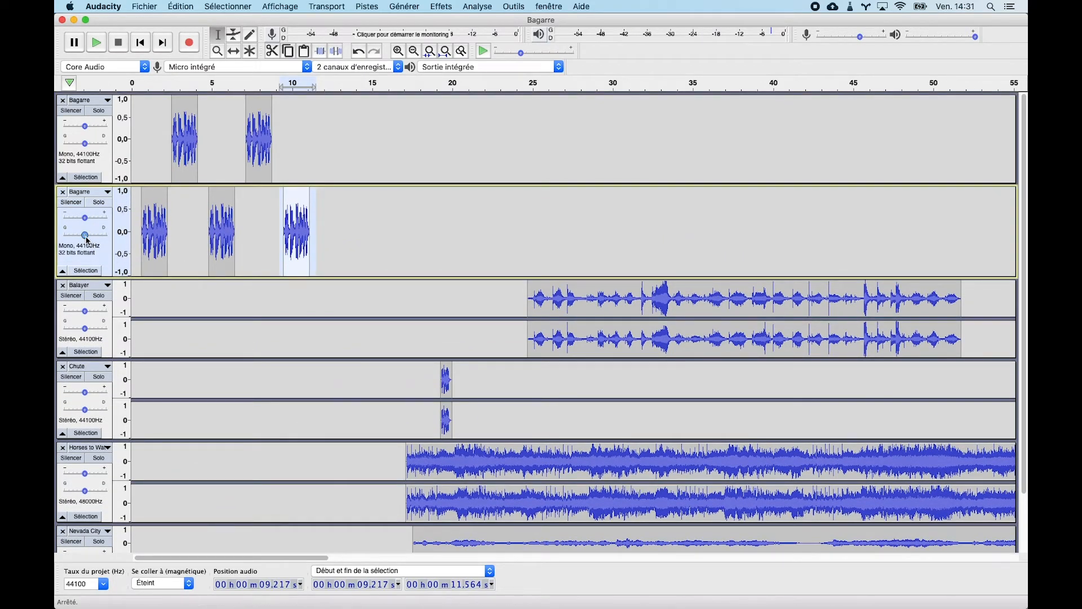
{"action": "left_click_drag", "start_coordinate": [79, 236], "coordinate": [64, 235]}
{"action": "left_click_drag", "start_coordinate": [86, 147], "coordinate": [108, 147]}
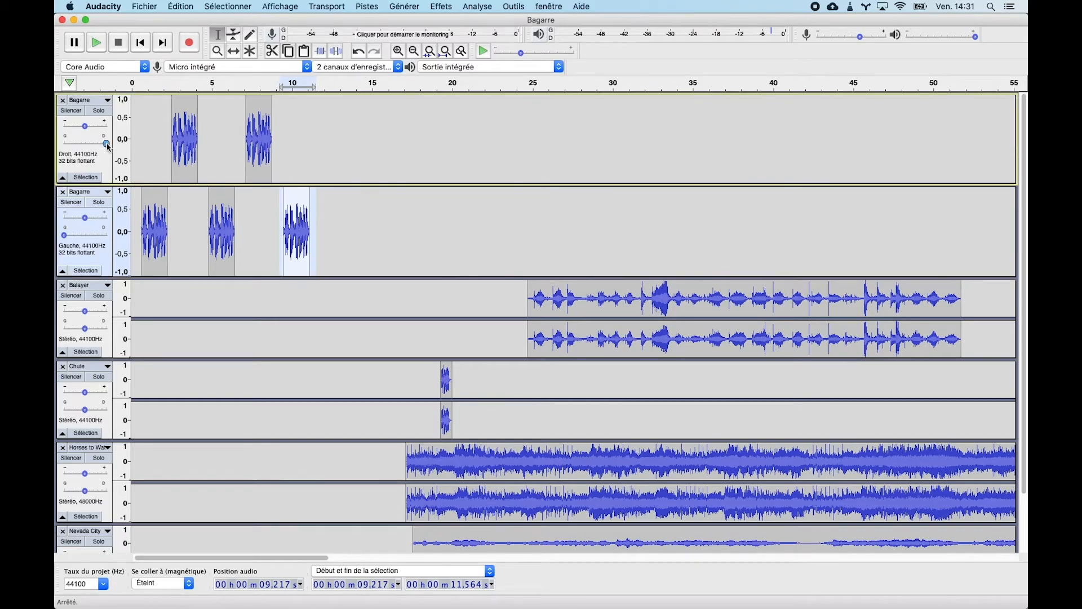
Play the mix from about 0.3 s to hear the Bagarre clips alternate between the left and right channels
{"action": "left_click", "coordinate": [136, 159]}
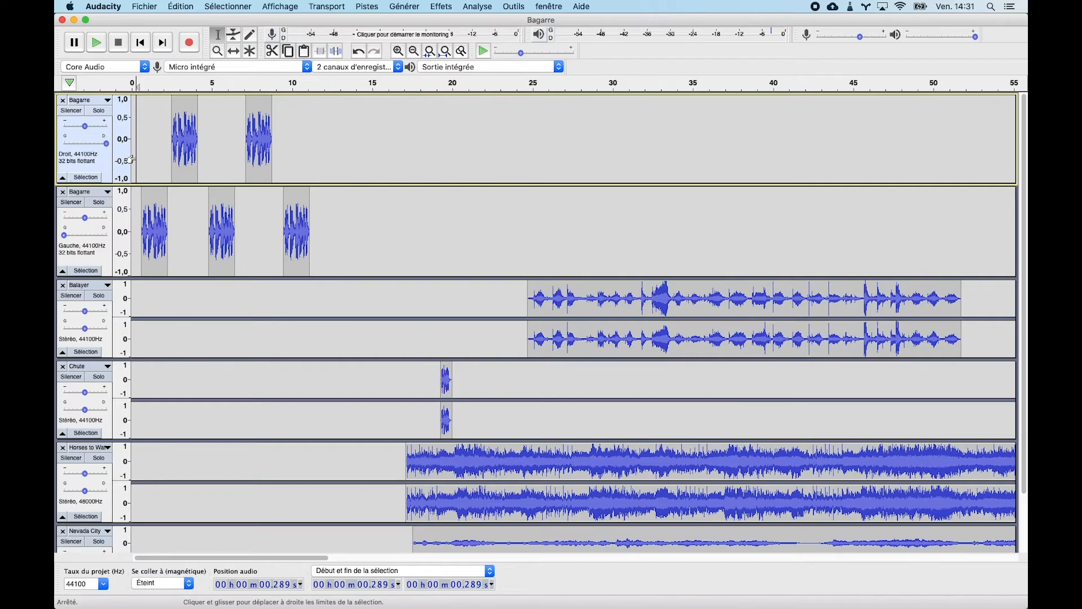
{"action": "key", "text": "space"}
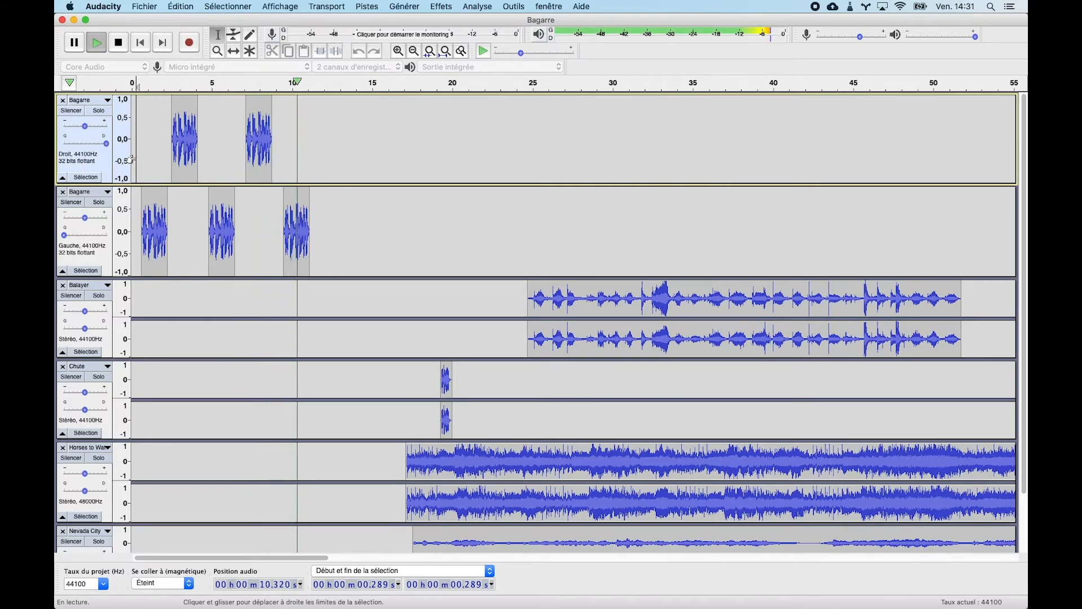
{"action": "key", "text": "space"}
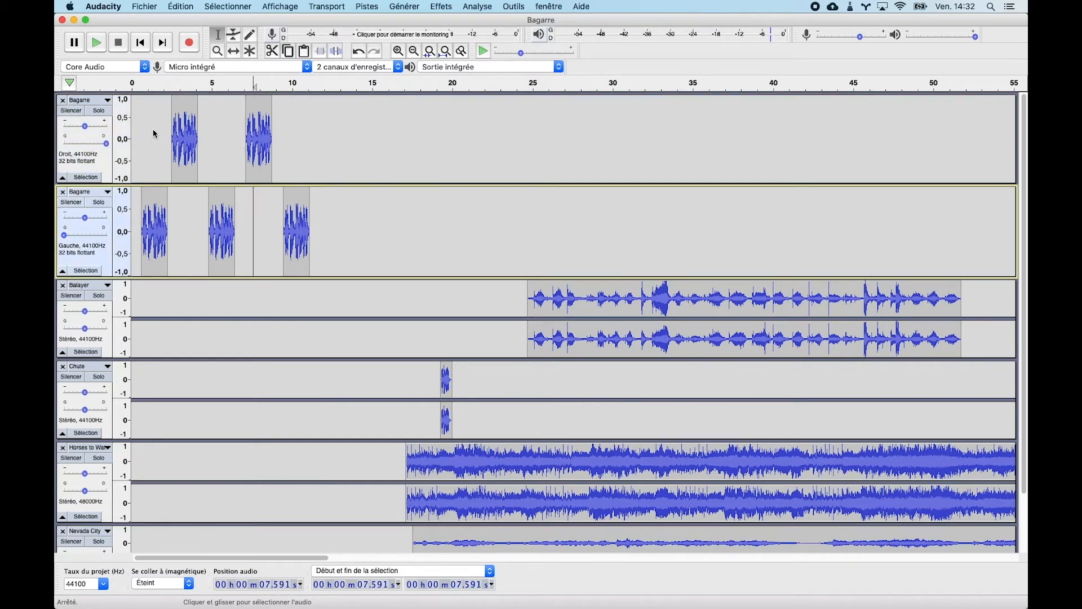
Export the mix as a 16-bit WAV file named Projet to the Bureau folder, accepting the stereo mixdown and the existing metadata
{"action": "left_click", "coordinate": [152, 6]}
{"action": "mouse_move", "coordinate": [164, 91]}
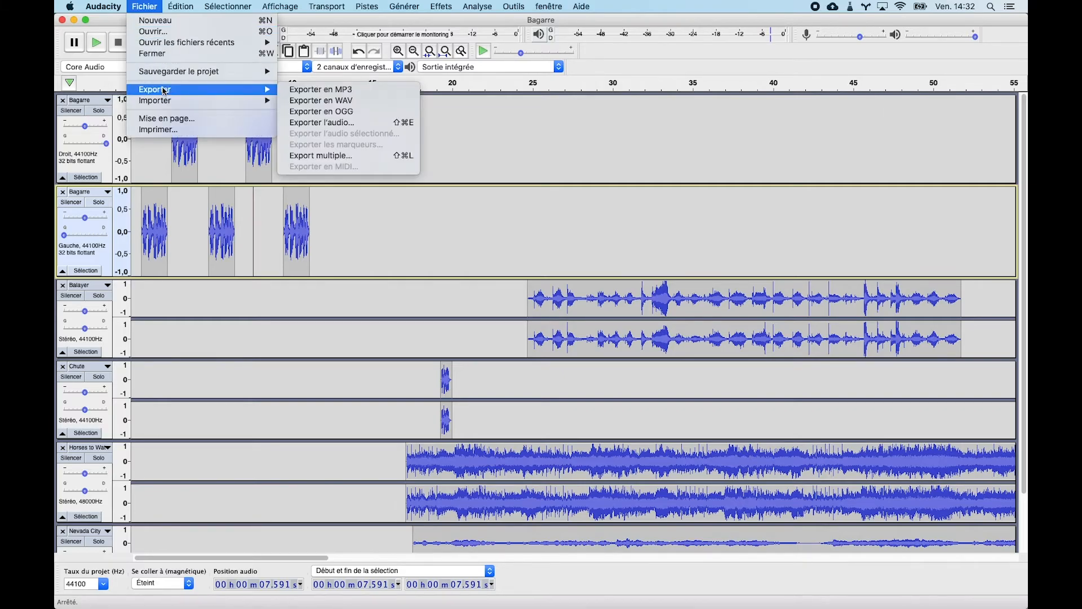
{"action": "left_click", "coordinate": [303, 101]}
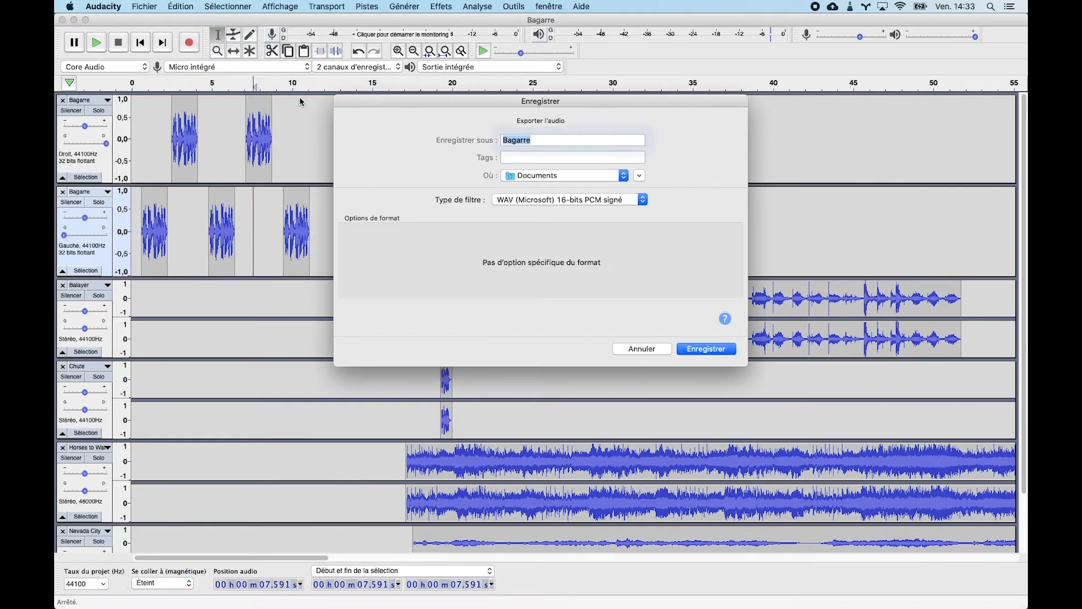
{"action": "left_click", "coordinate": [599, 175]}
{"action": "left_click", "coordinate": [588, 252]}
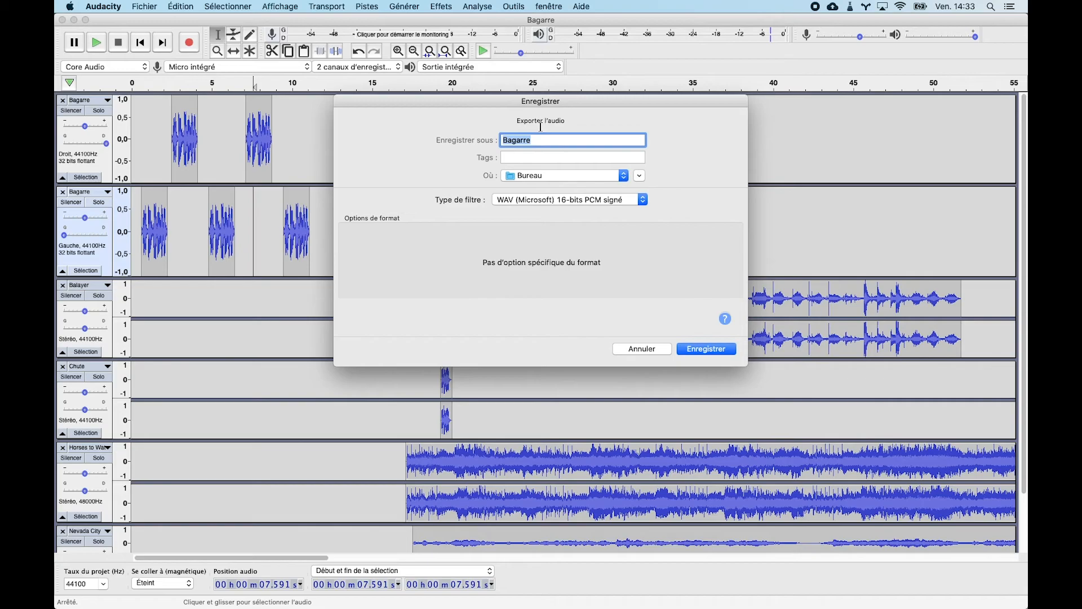
{"action": "type", "text": "Projet"}
{"action": "left_click", "coordinate": [709, 350]}
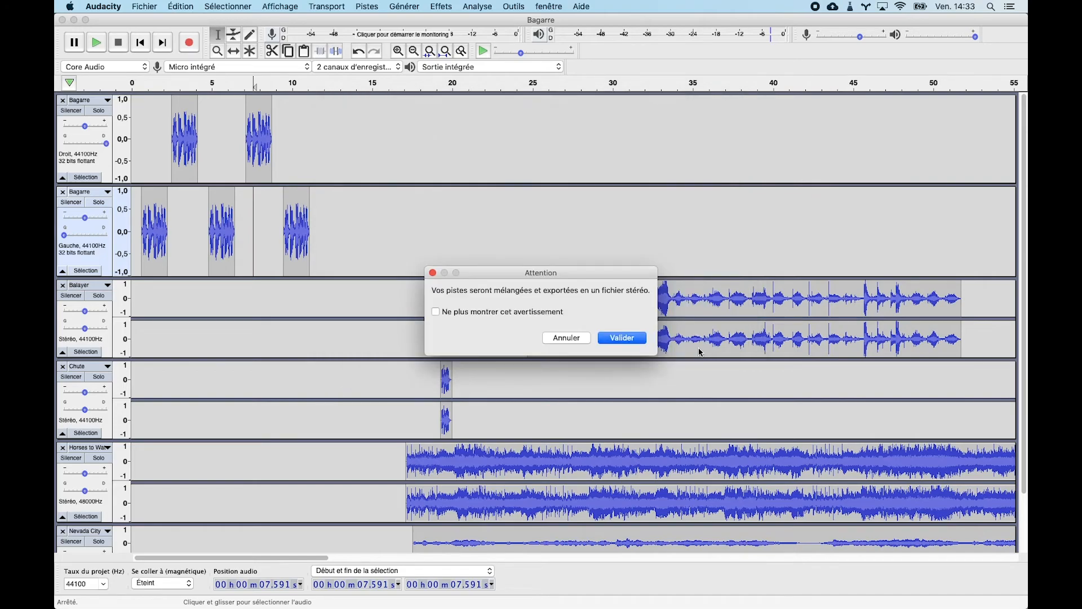
{"action": "left_click", "coordinate": [629, 338]}
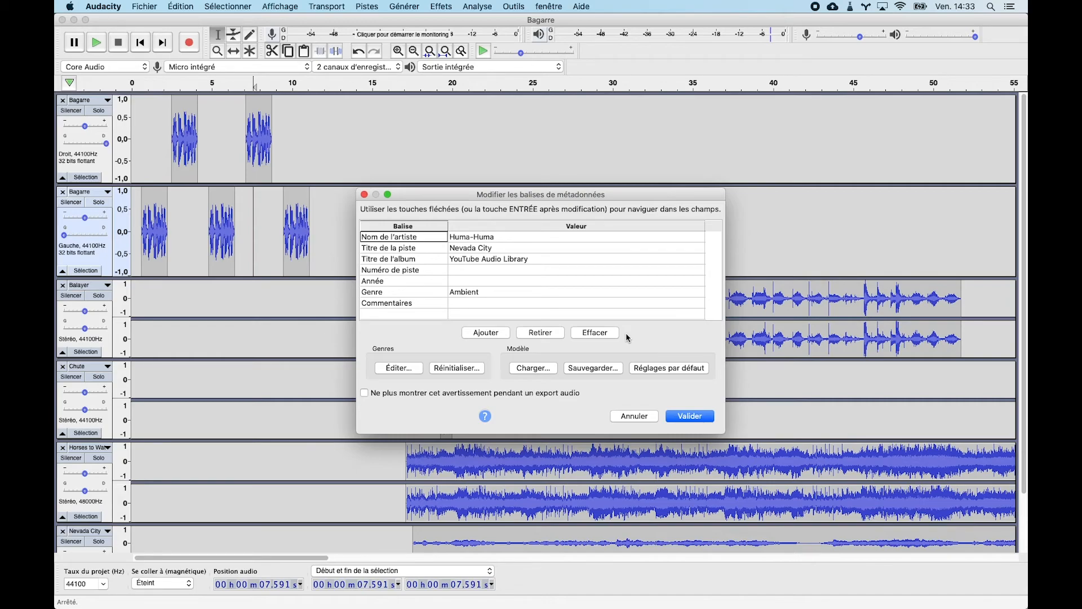
{"action": "left_click", "coordinate": [681, 420]}
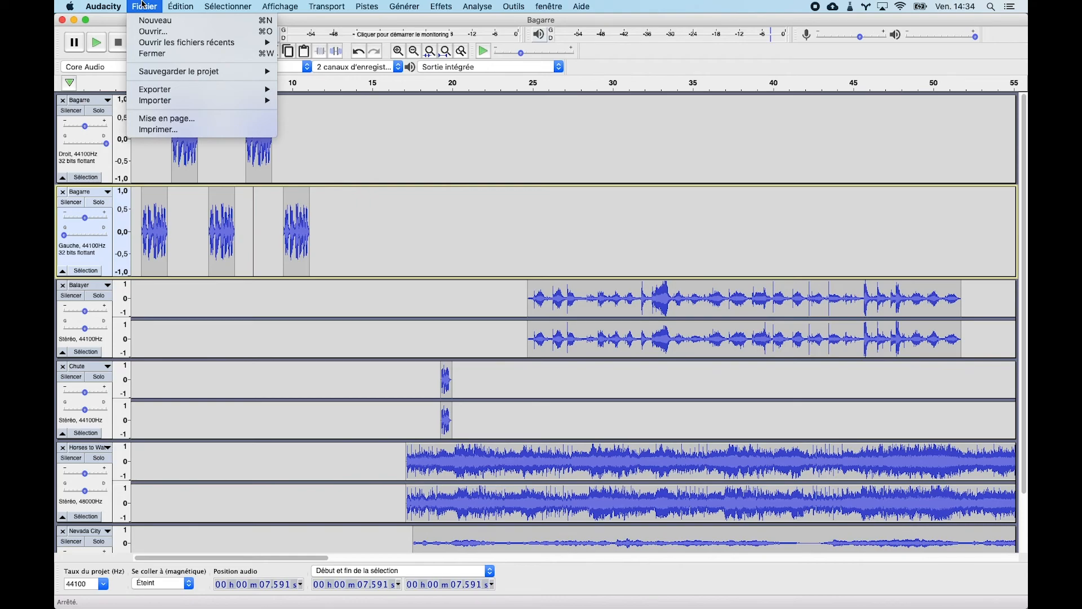
Save the Audacity project as "Projet final" in the Projet folder
{"action": "mouse_move", "coordinate": [156, 75]}
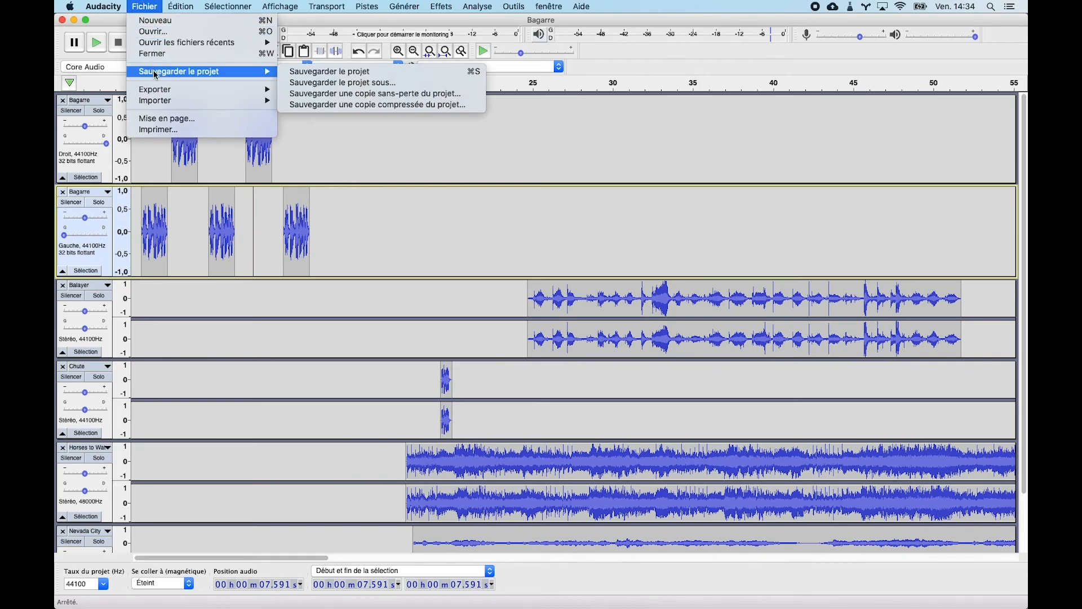
{"action": "left_click", "coordinate": [308, 75]}
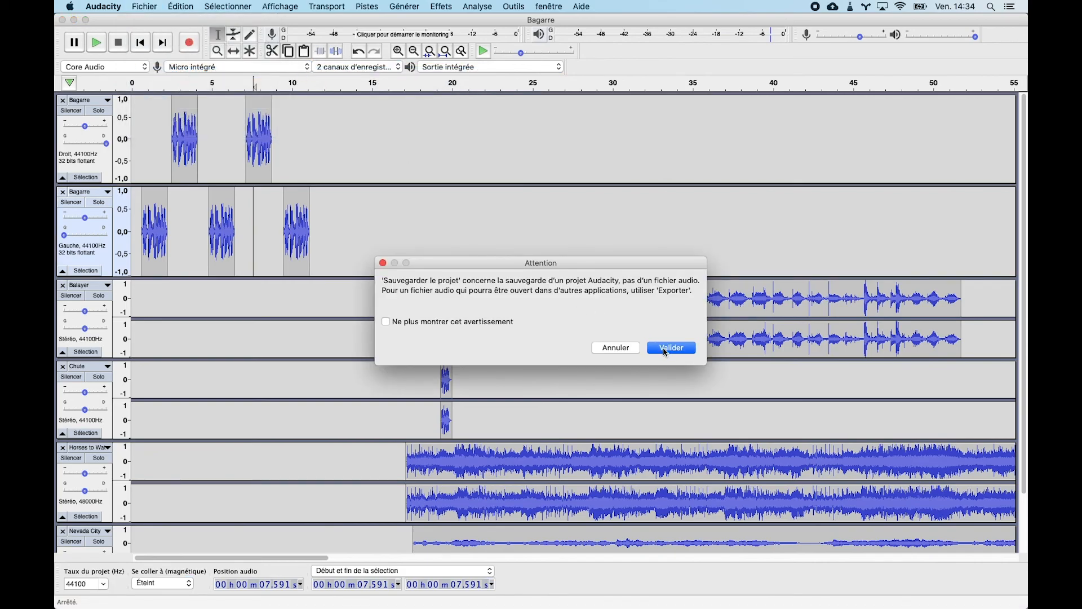
{"action": "left_click", "coordinate": [666, 350]}
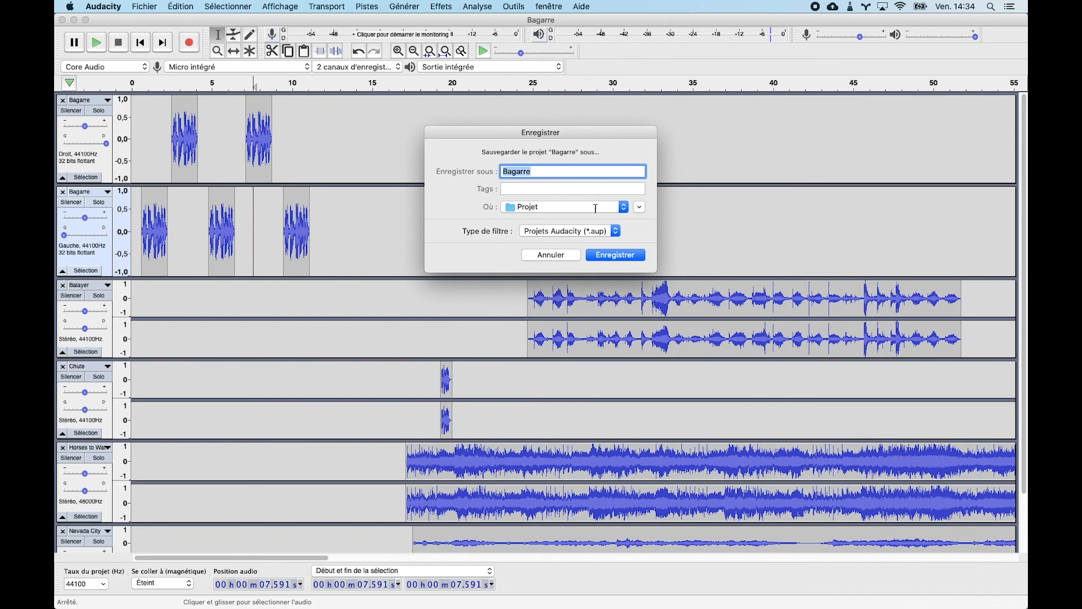
{"action": "type", "text": "Projet final"}
{"action": "left_click", "coordinate": [623, 258]}
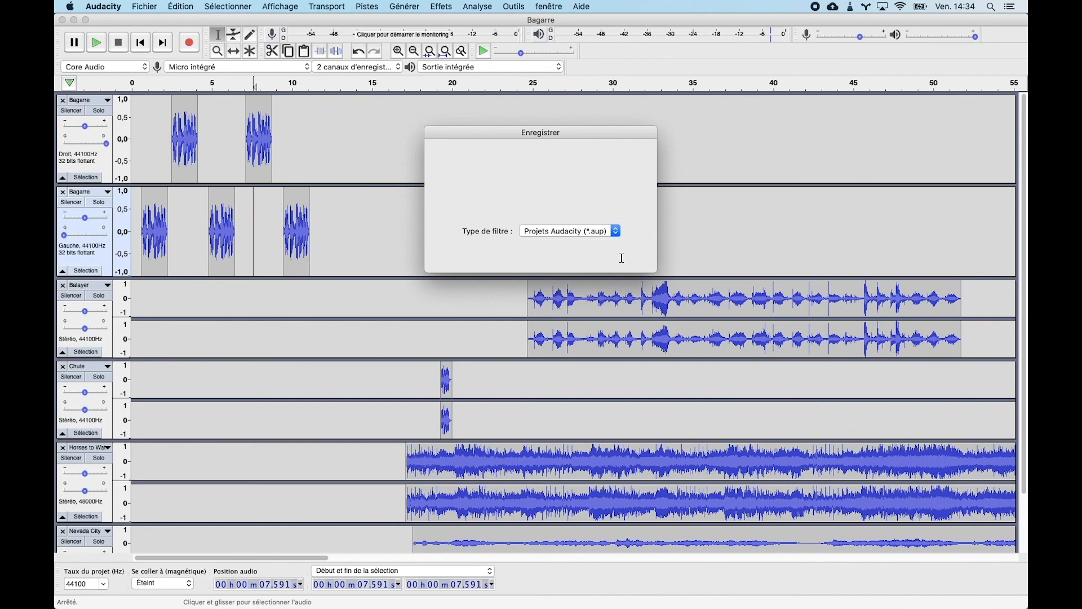